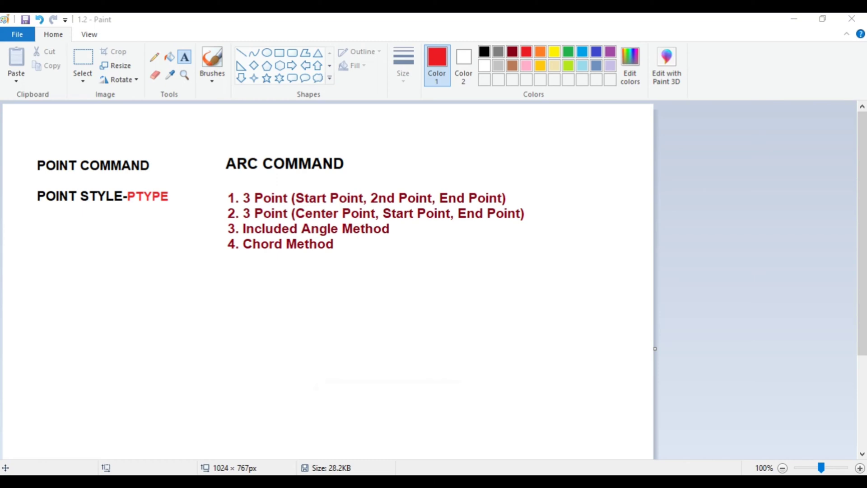
Step: Switch to AutoCAD and place three separate points in a triangular layout, the middle one higher than the outer two
click(389, 431)
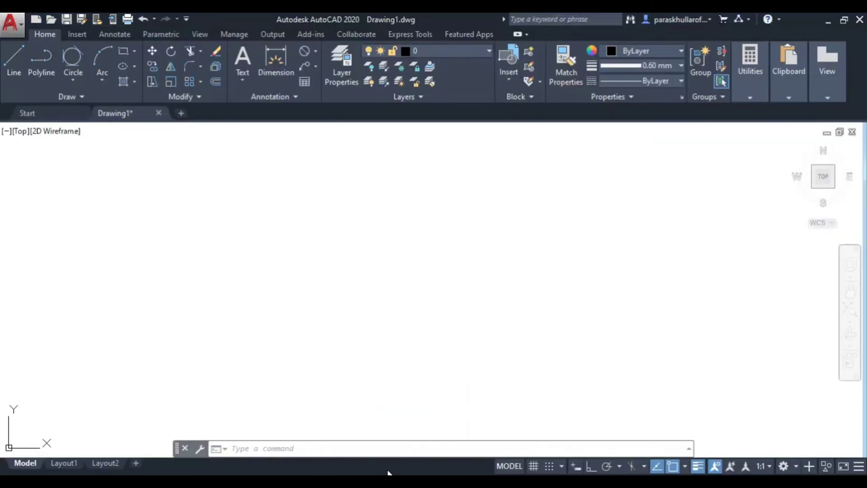
click(80, 101)
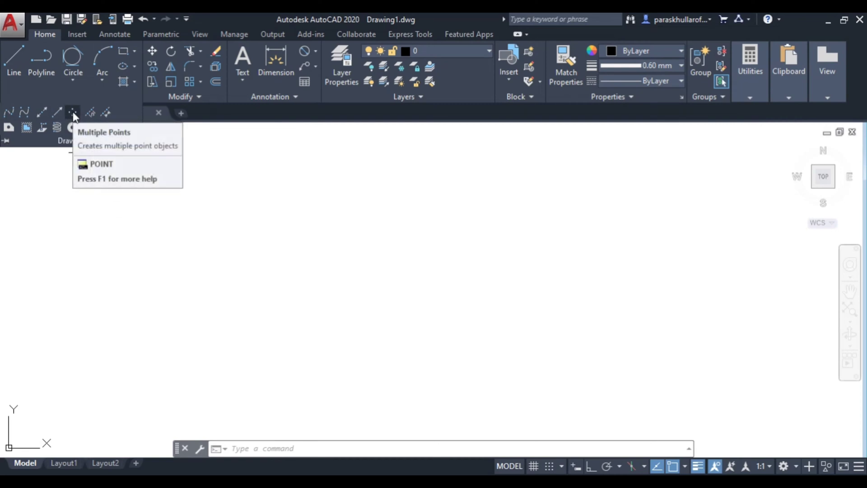
click(74, 114)
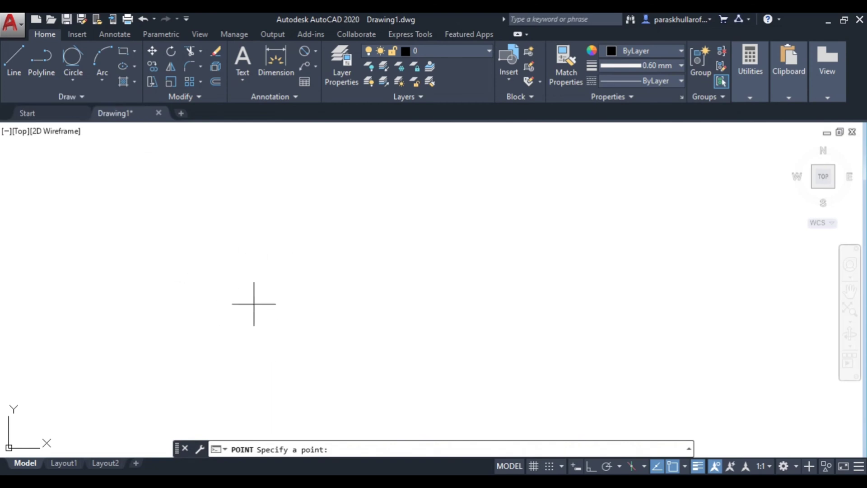
click(208, 284)
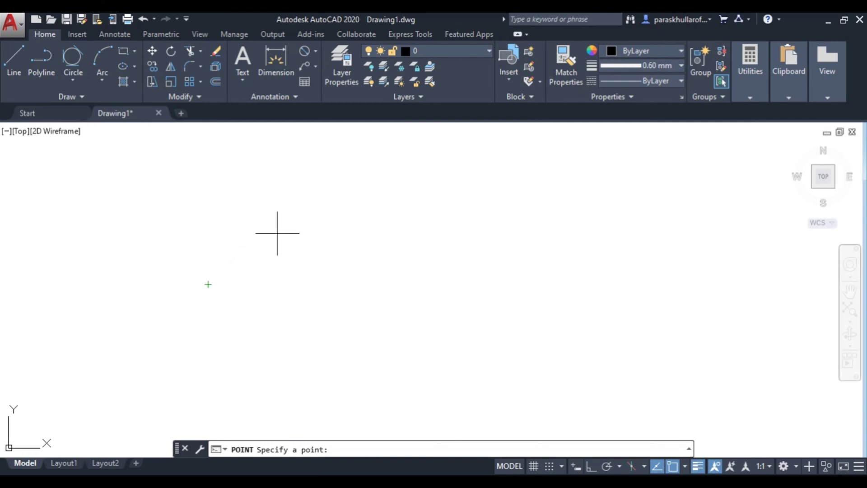
key(Return)
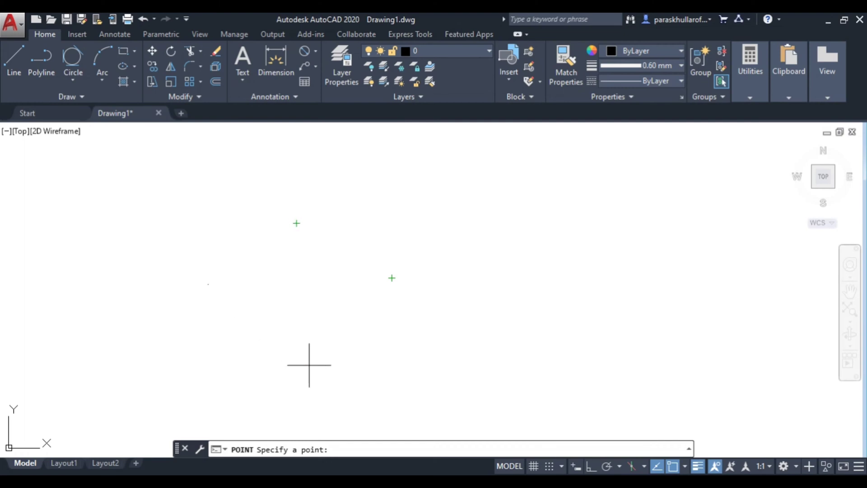
key(Escape)
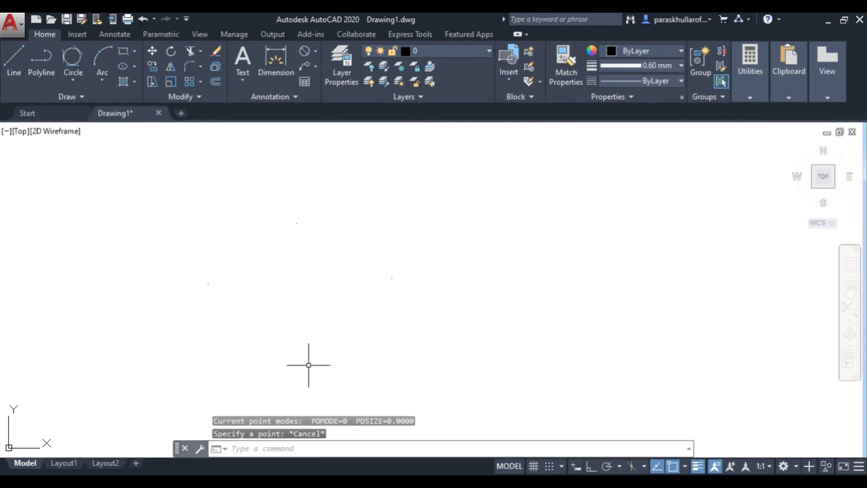
Step: Set the point style to the circle with a cross through it using PTYPE
text(PTYPE)
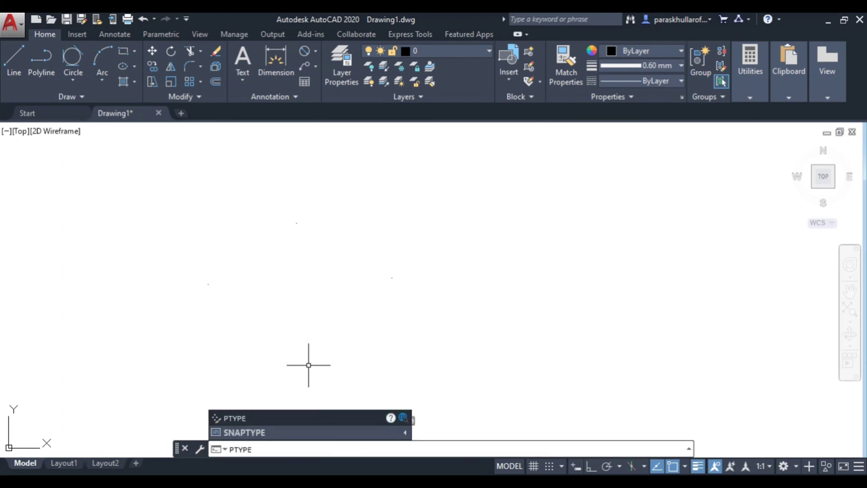
click(223, 419)
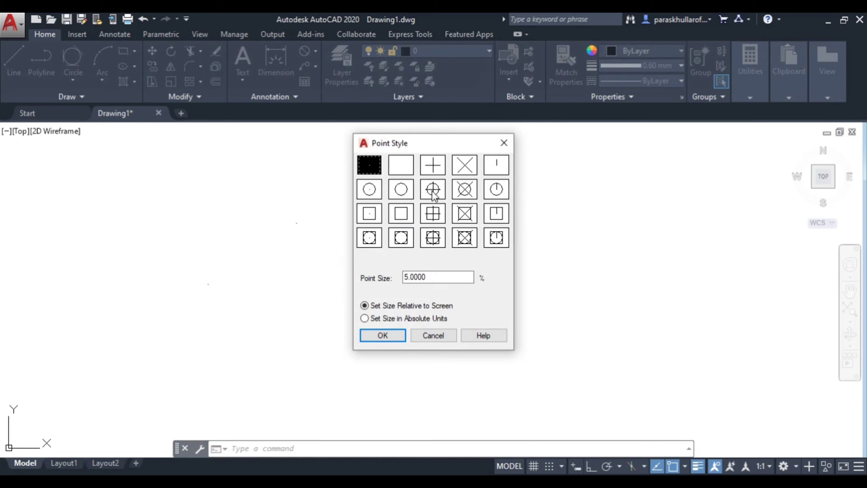
click(433, 190)
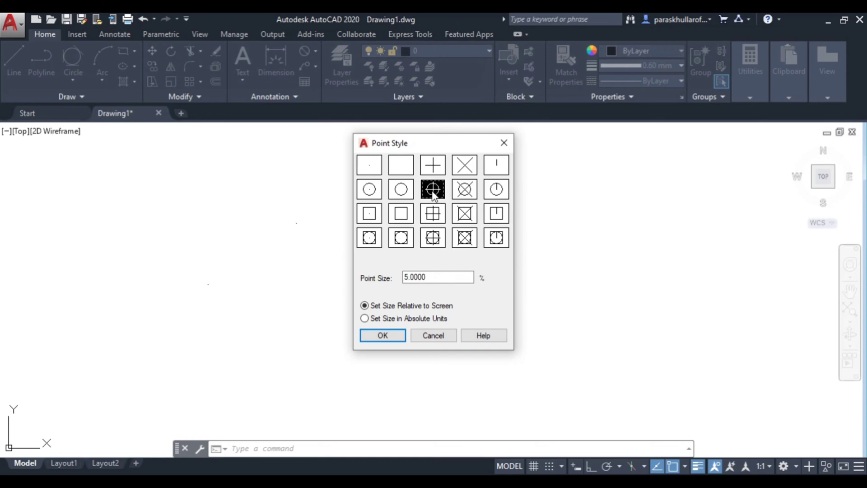
click(390, 335)
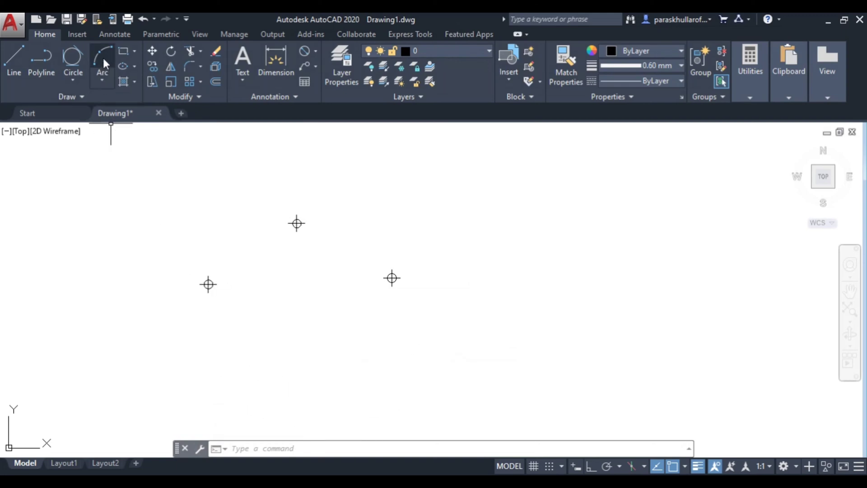
Step: Draw a three-point arc starting at the rightmost point, passing through the upper point and ending at the leftmost point
click(282, 443)
text(ARC)
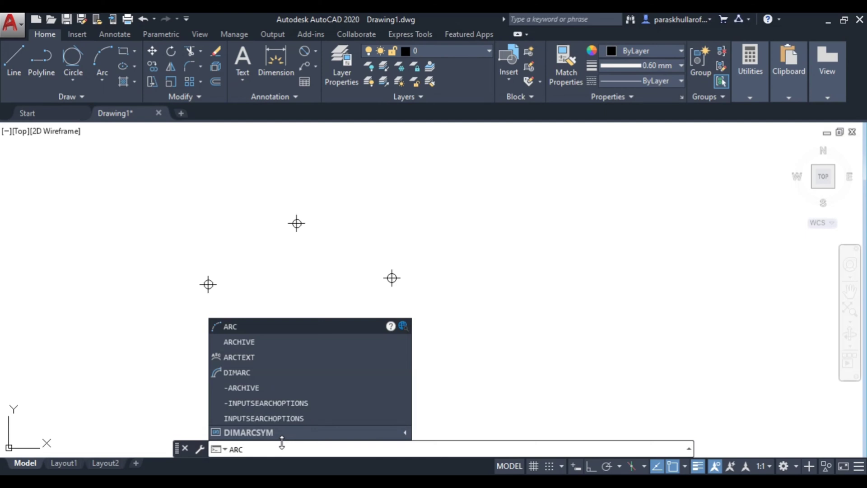
key(Return)
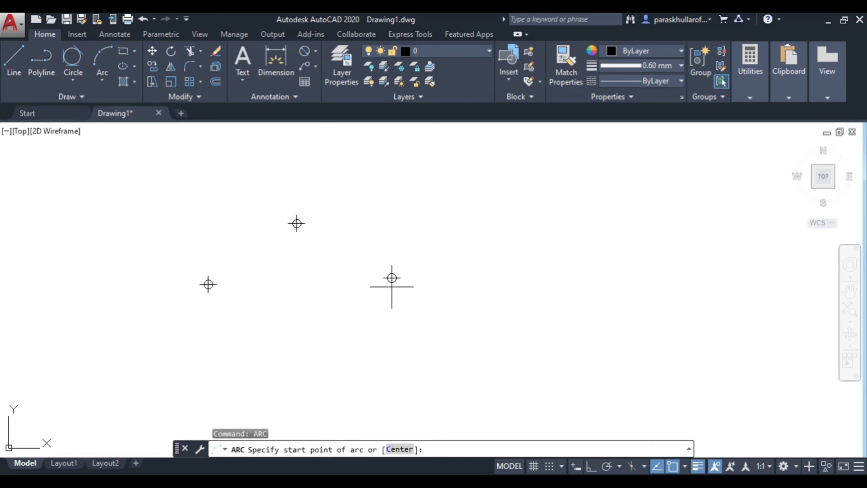
click(392, 277)
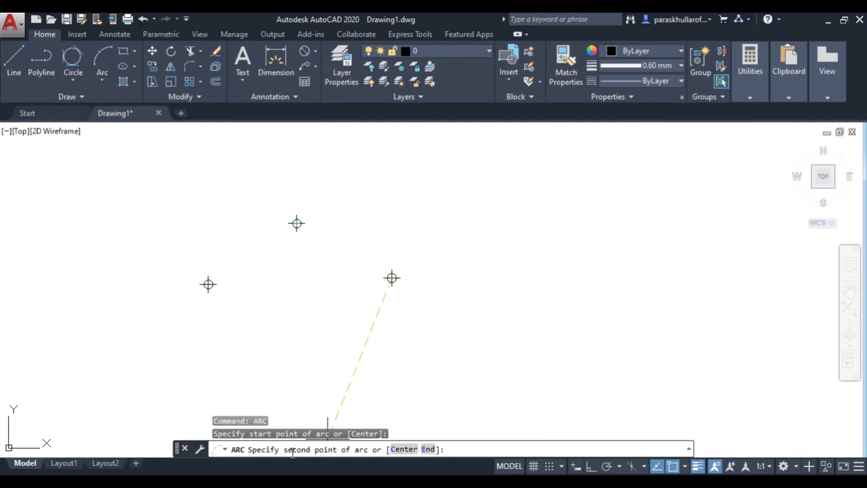
click(297, 223)
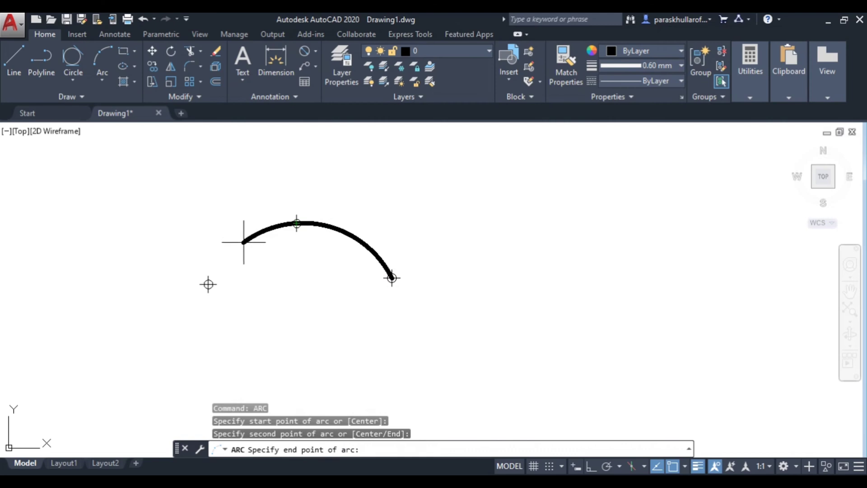
click(208, 284)
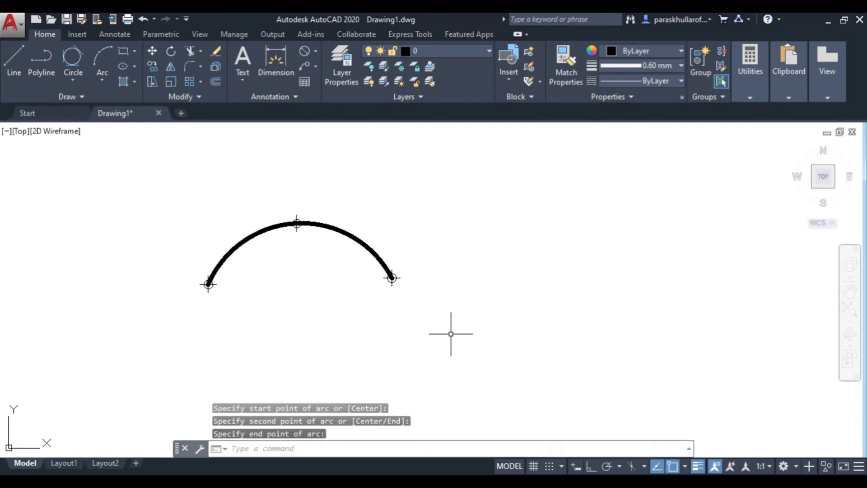
Step: Place two points in the empty area right of the arc, the second one higher and further right than the first
middle_drag(527, 280, 436, 283)
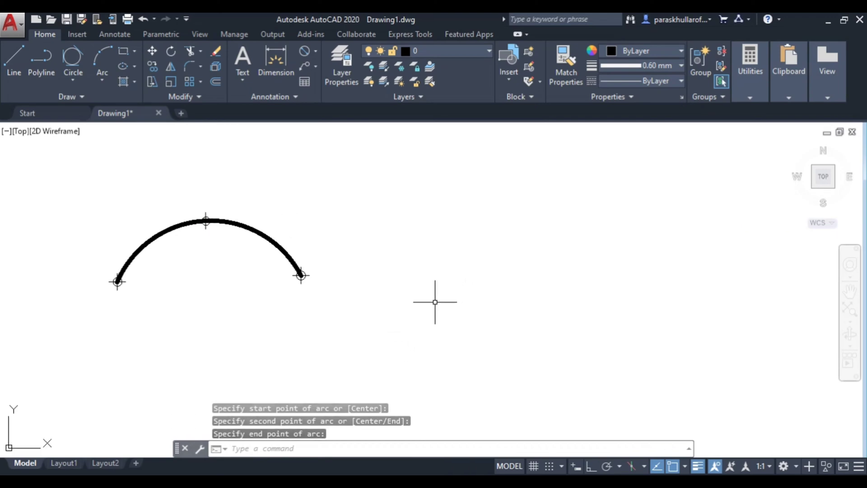
click(427, 479)
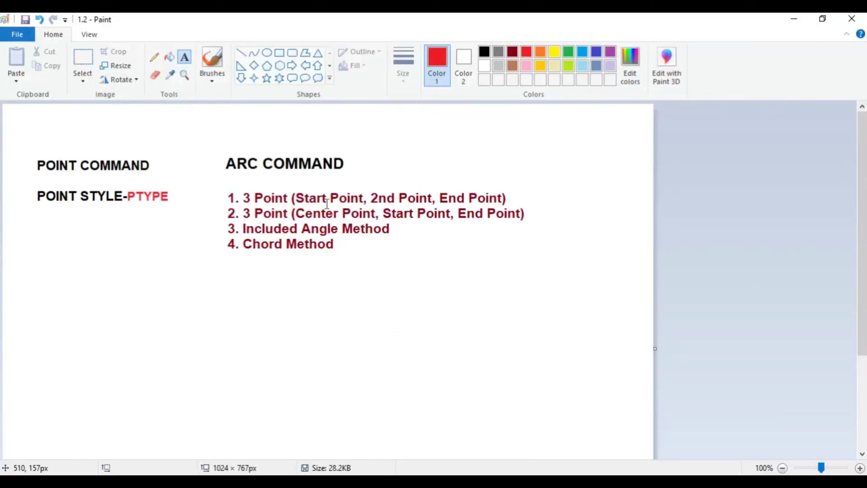
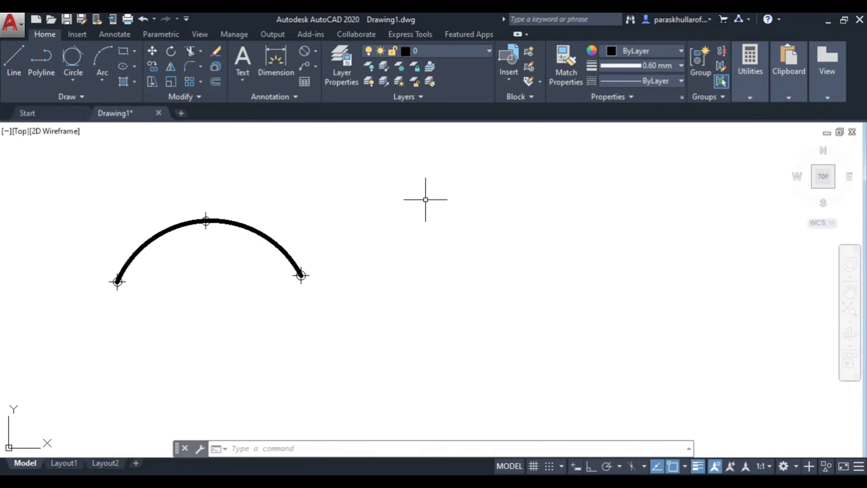
click(87, 97)
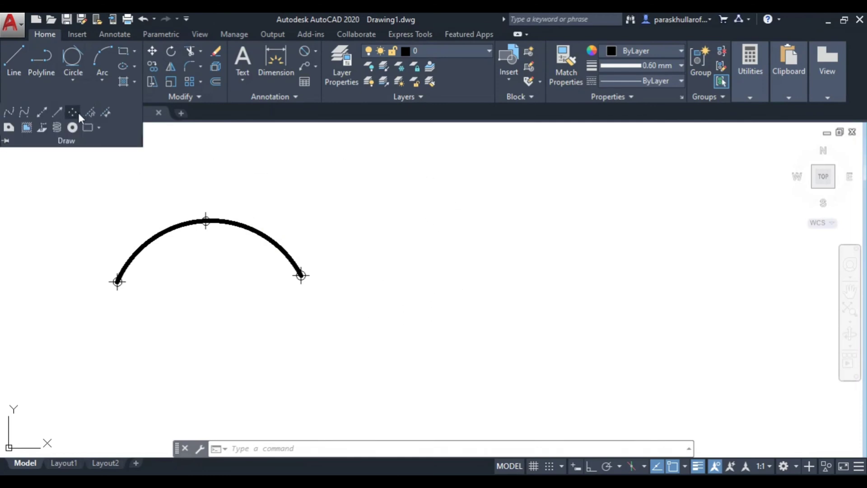
click(72, 112)
middle_drag(478, 324, 368, 267)
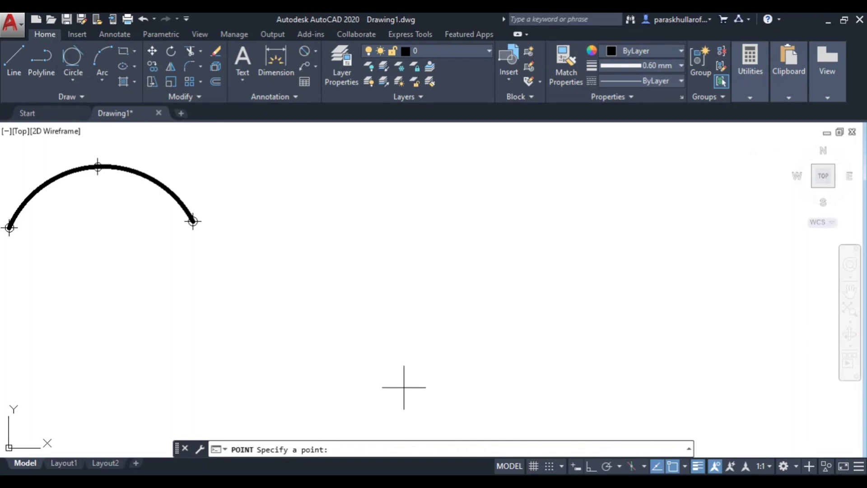
click(499, 218)
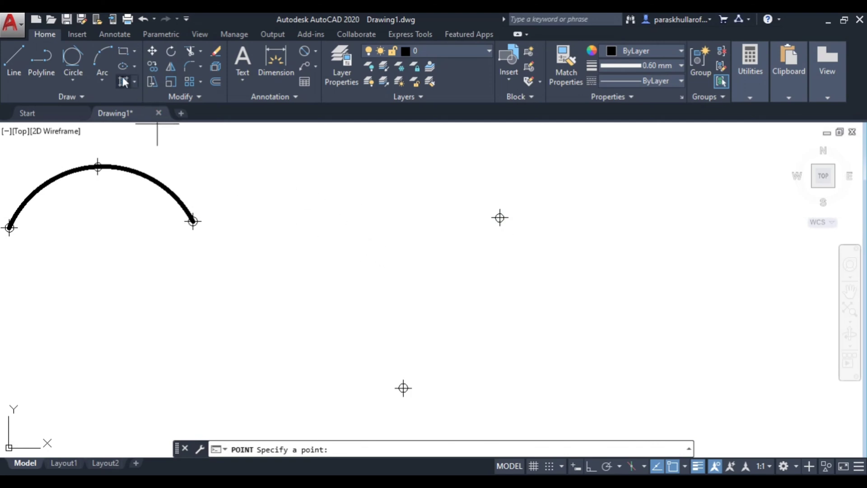
Step: Draw an arc with the Center option, centred on the lower new point, starting at the upper one and ending about 146 units horizontally left of it
click(102, 53)
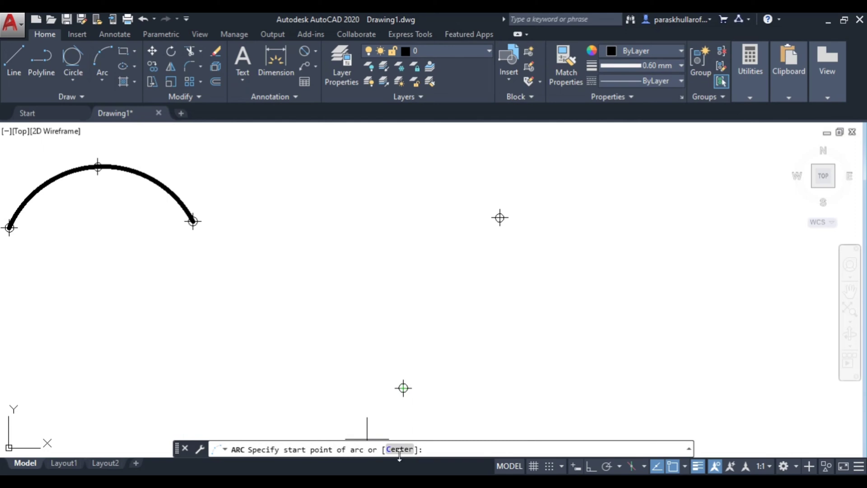
key(alt+Tab)
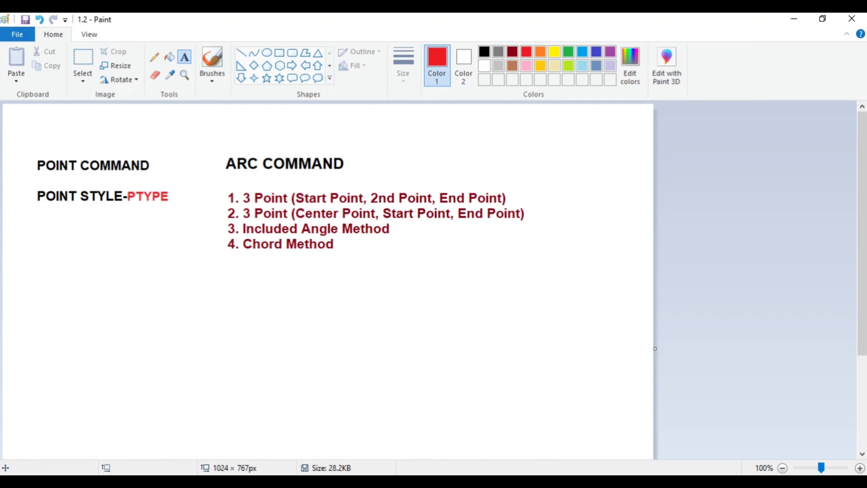
key(alt+Tab)
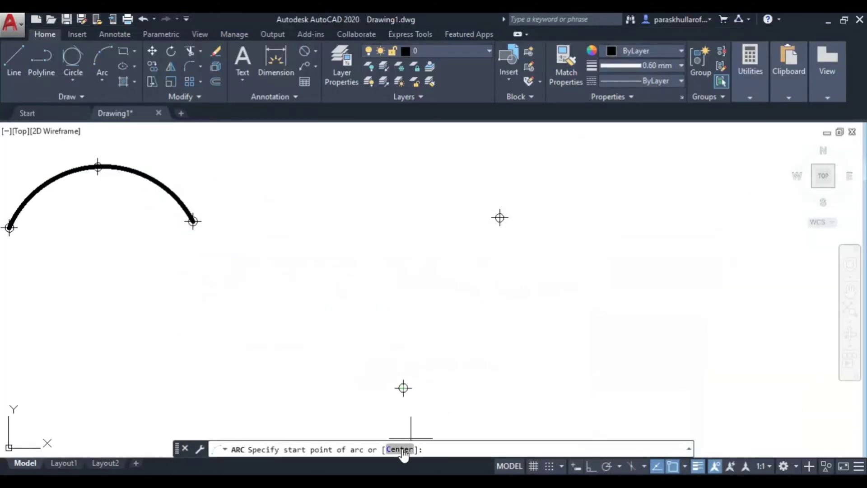
click(400, 450)
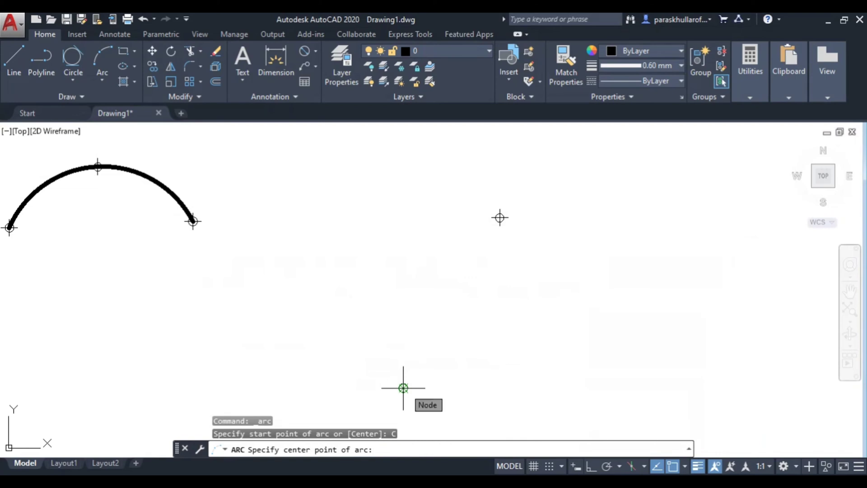
click(404, 388)
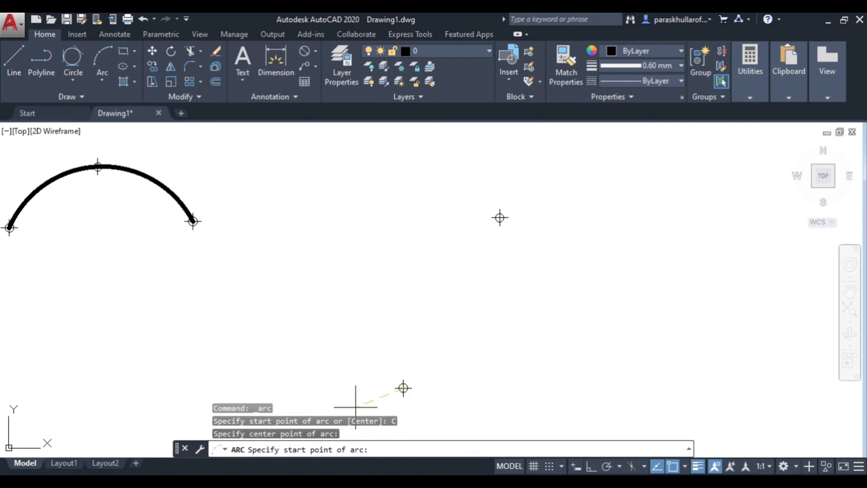
click(499, 217)
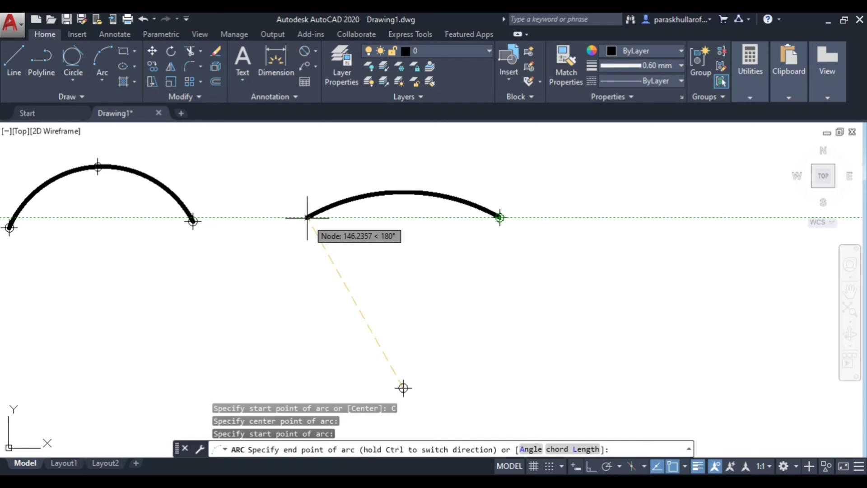
click(307, 218)
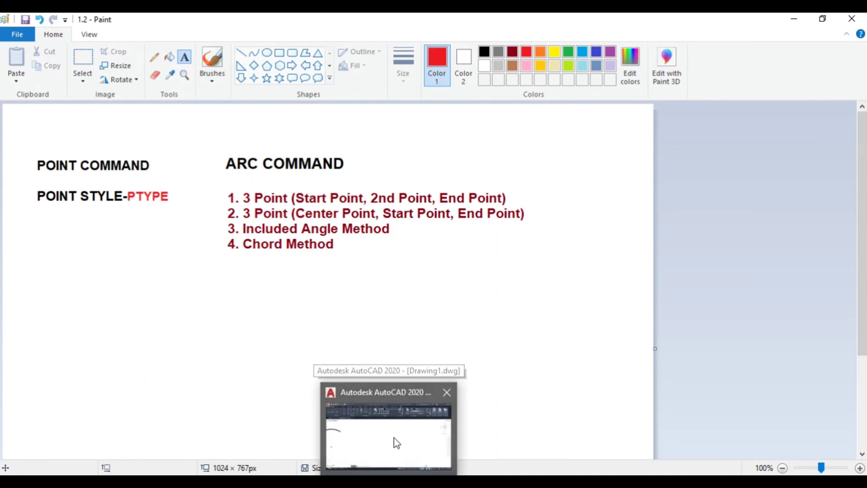
Step: Switch back to AutoCAD and place two points right of the second arc, one low and the other higher and further right
click(394, 437)
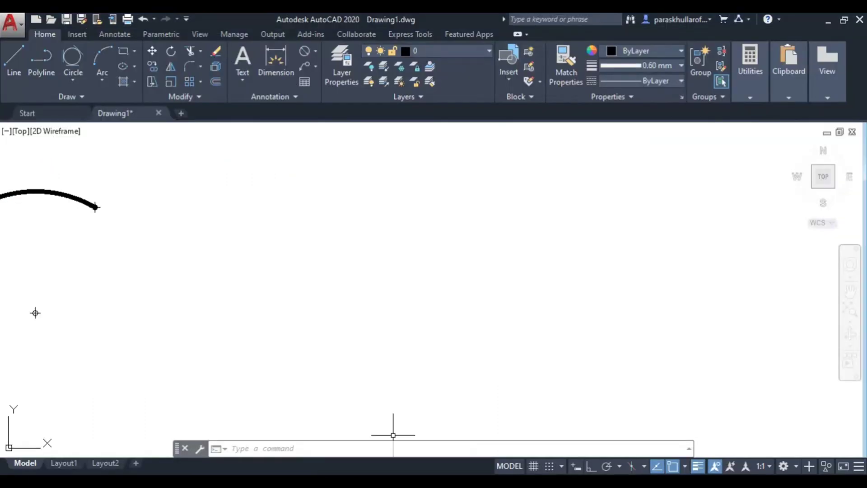
click(80, 96)
click(72, 112)
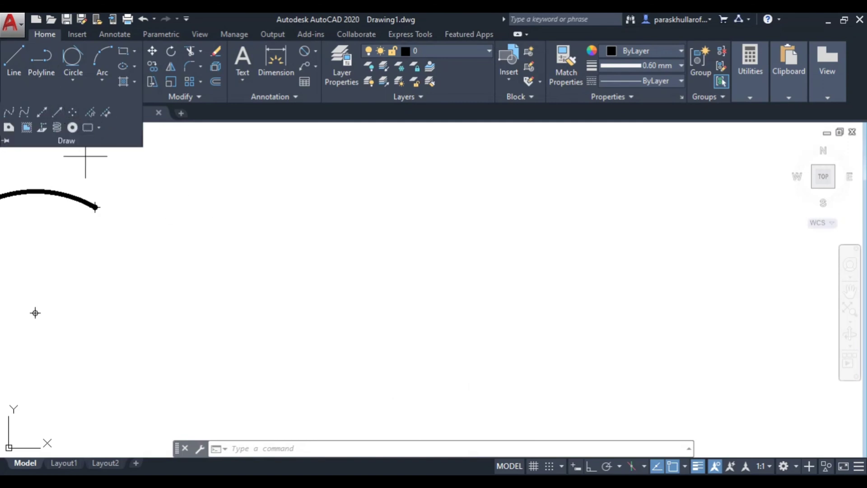
click(346, 374)
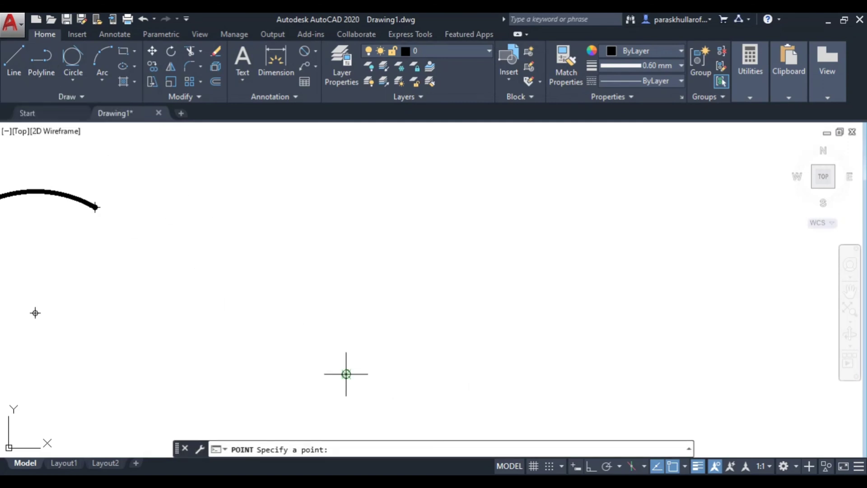
click(455, 216)
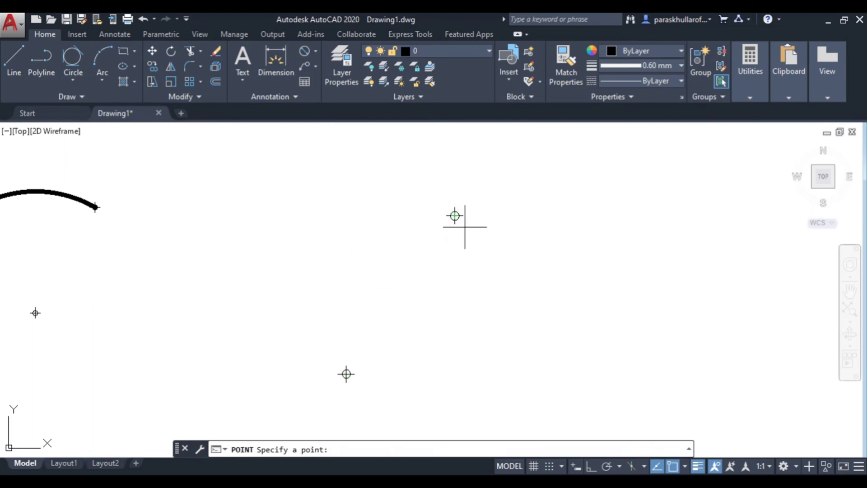
key(Escape)
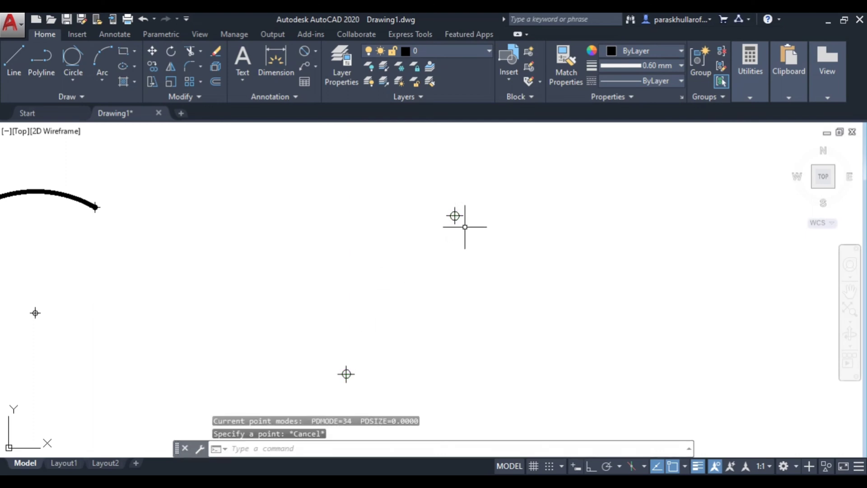
Step: Draw an arc centred on the lower new point, starting at the upper one, with an included angle of 120 degrees
click(97, 54)
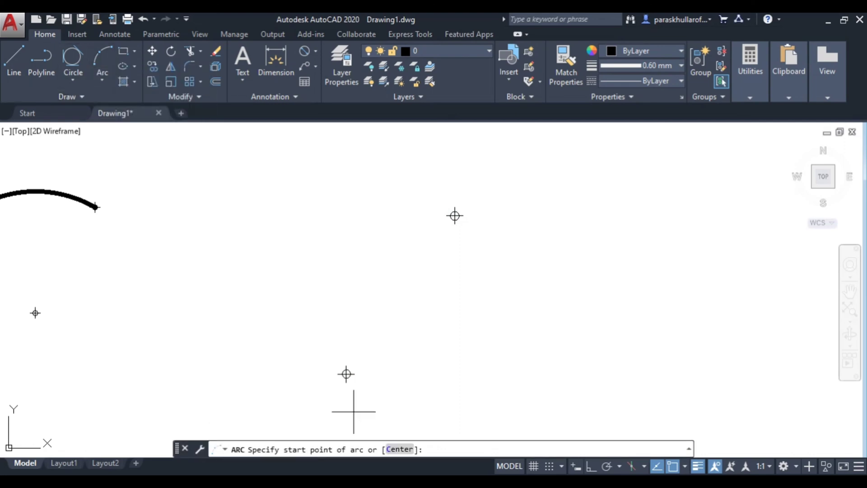
click(400, 449)
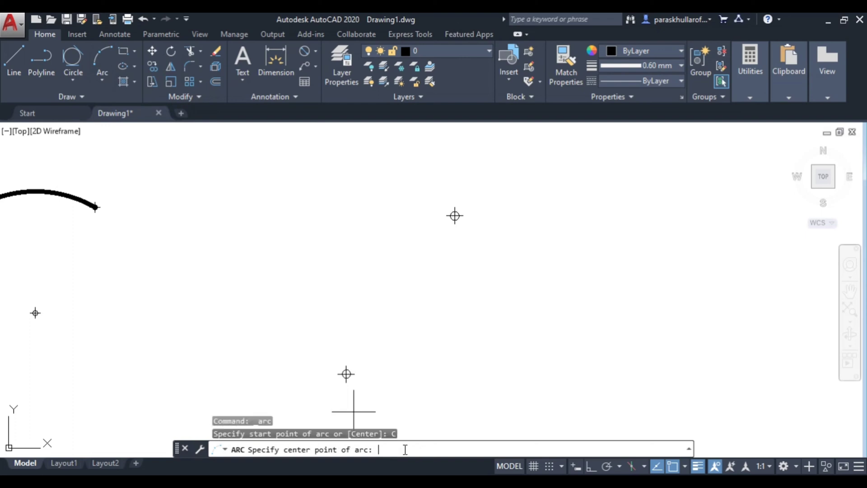
click(345, 379)
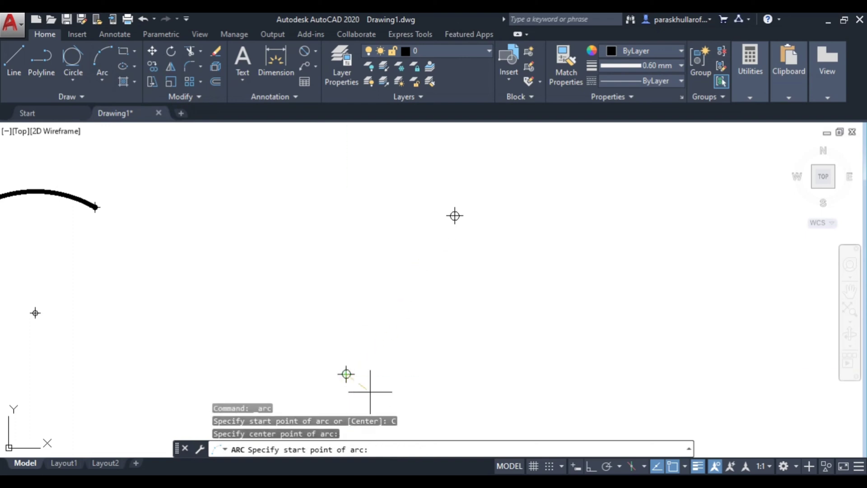
click(455, 215)
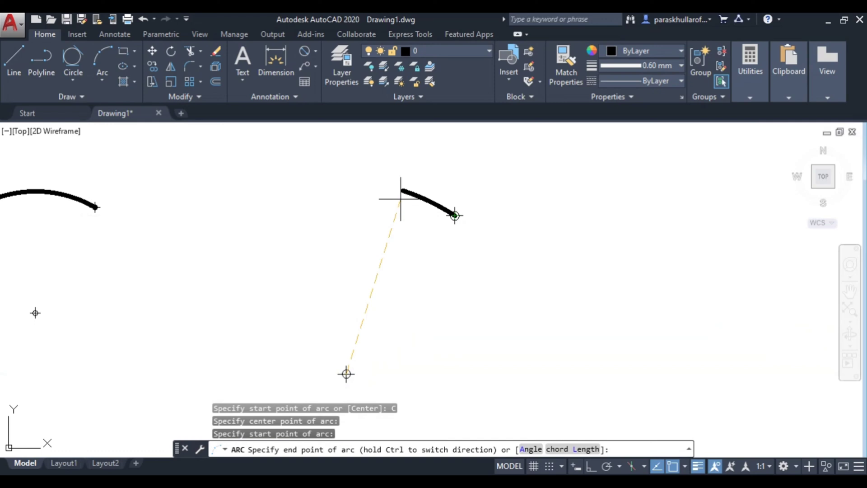
click(531, 449)
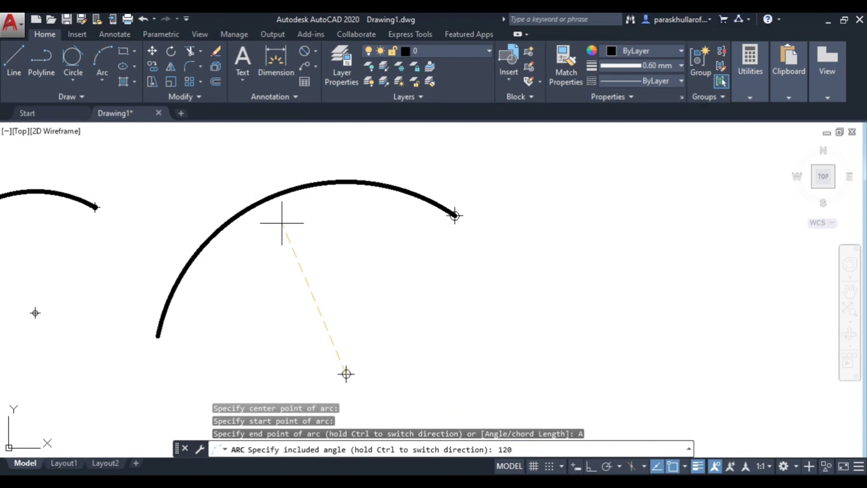
key(Return)
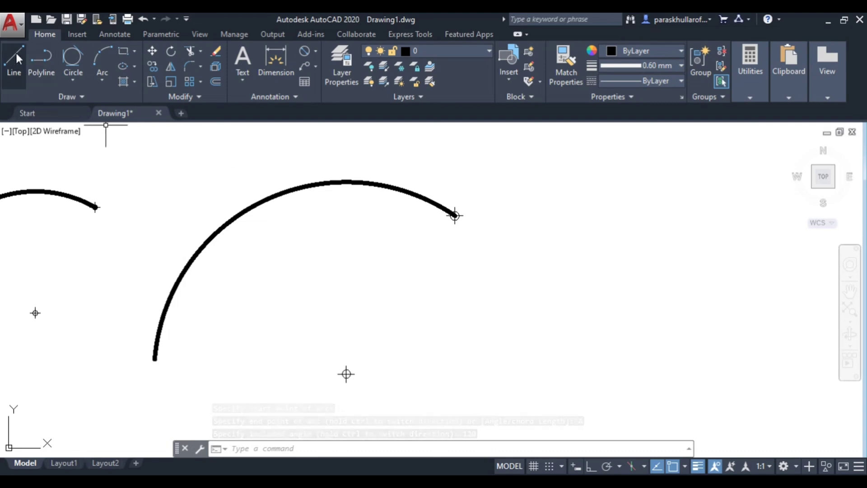
Step: Set the lineweight to ByLayer and draw connected lines from the new arc's start point to its center and on to its end point
click(643, 65)
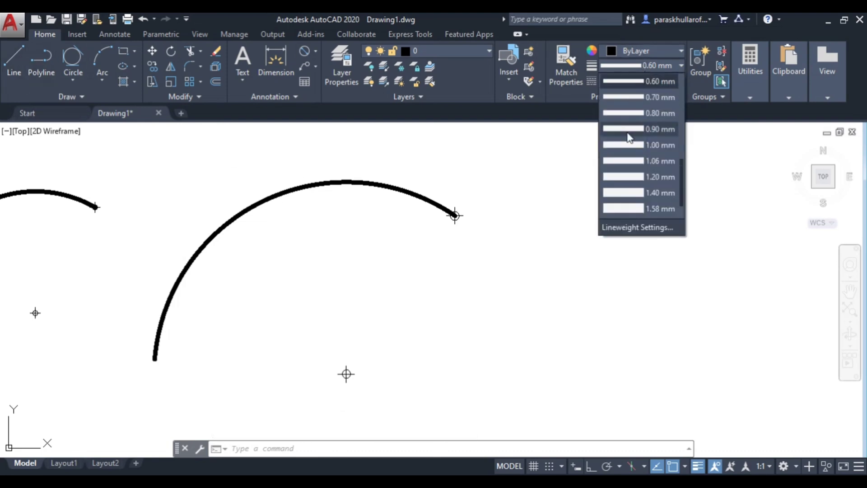
scroll(626, 132, up, 5)
click(637, 80)
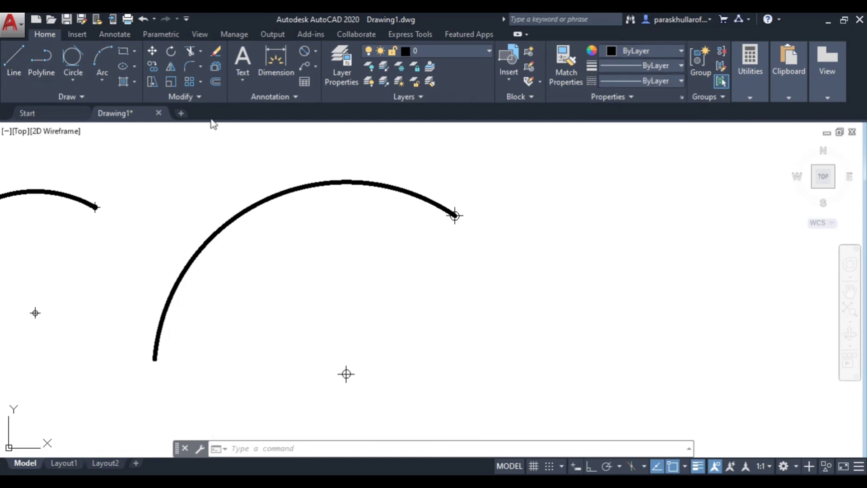
click(12, 61)
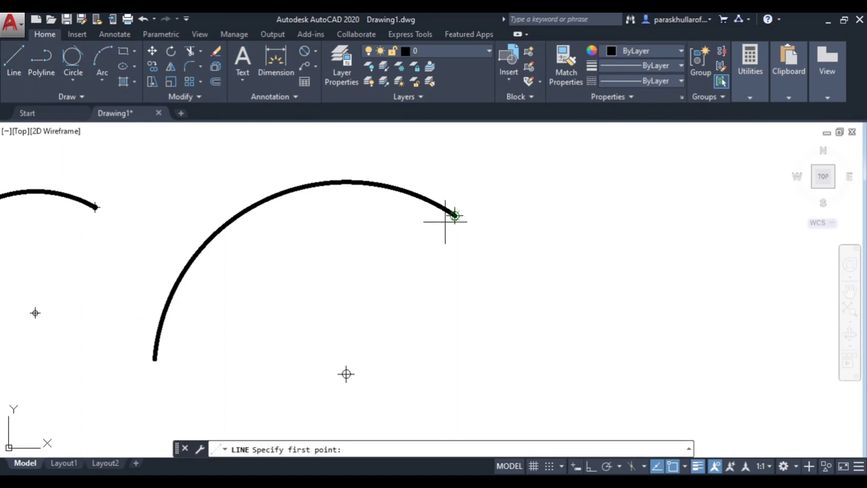
scroll(455, 215, up, 3)
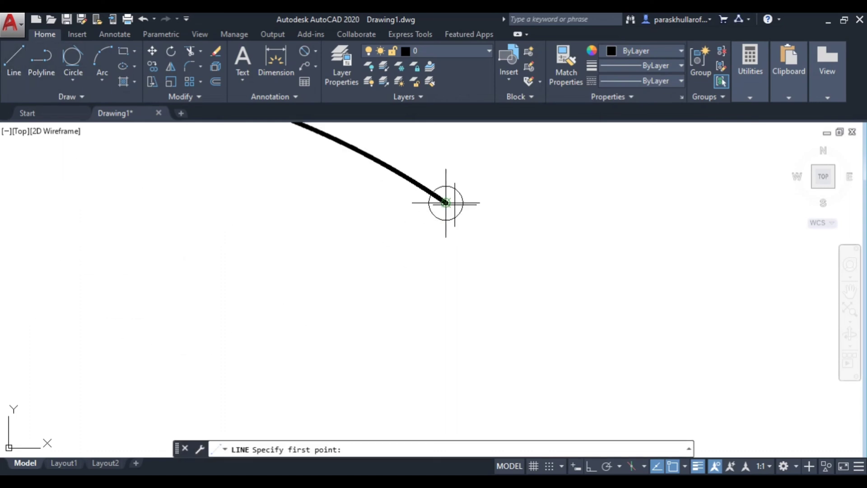
click(445, 202)
scroll(446, 203, down, 4)
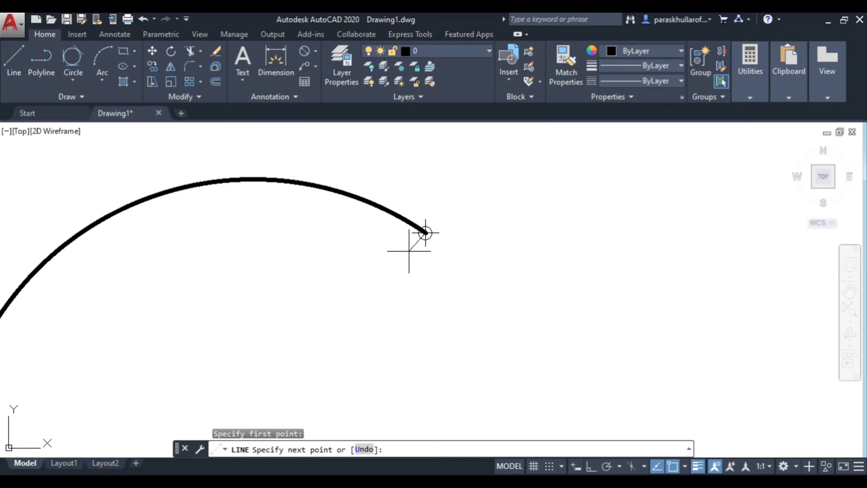
click(310, 396)
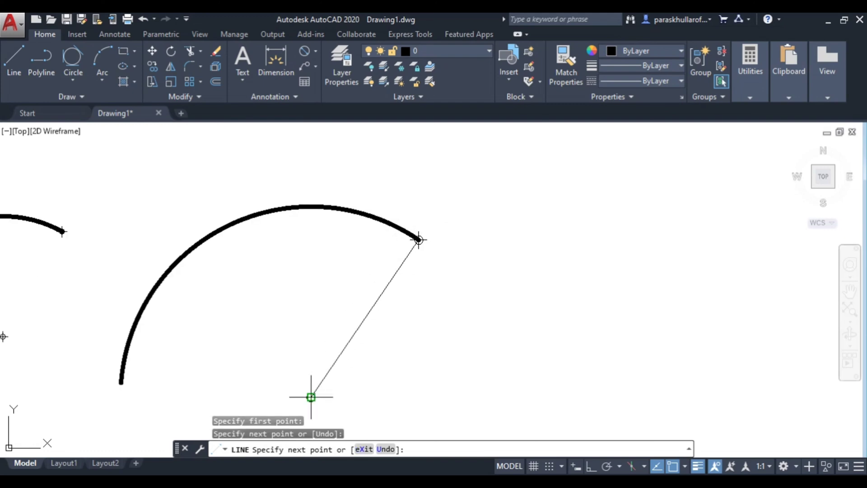
click(121, 382)
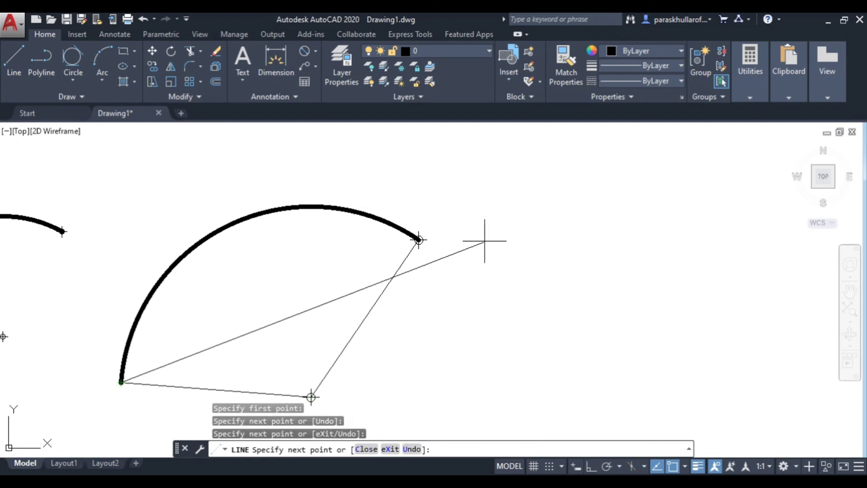
right_click(528, 223)
click(565, 233)
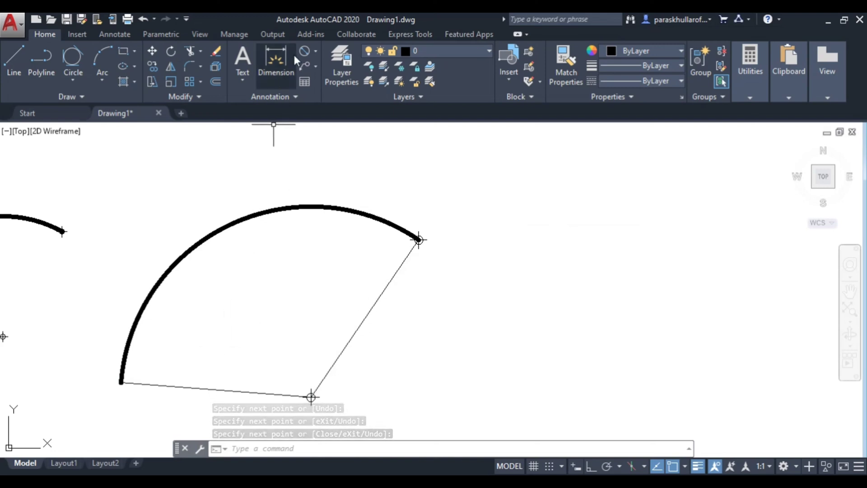
Step: Add an angular dimension between the two lines meeting at the arc's center, placed inside the arc
click(315, 49)
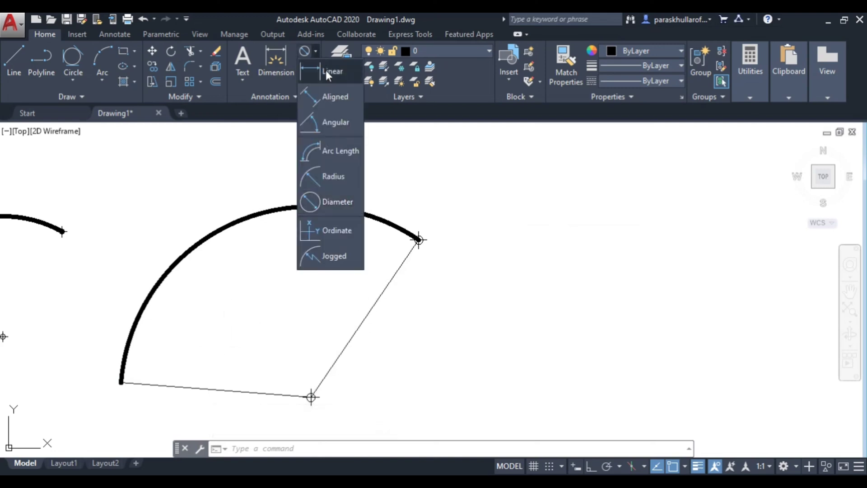
click(330, 121)
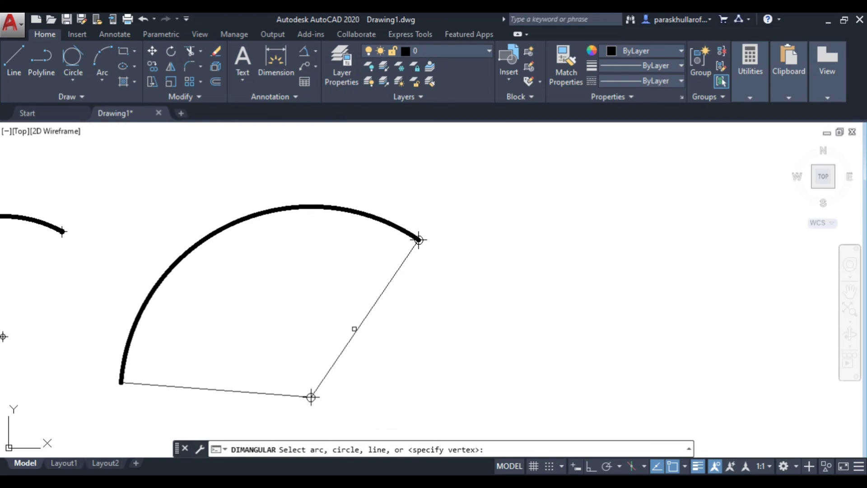
click(356, 329)
click(226, 390)
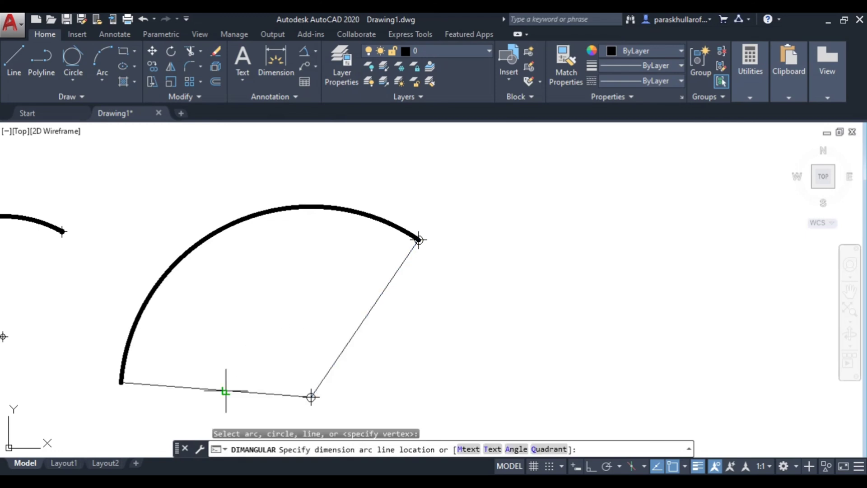
click(251, 326)
scroll(252, 326, up, 2)
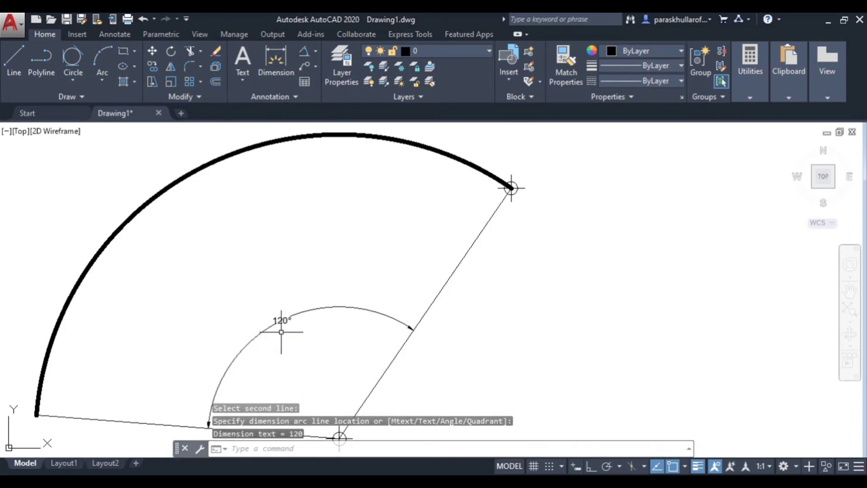
scroll(300, 325, up, 2)
scroll(352, 323, down, 2)
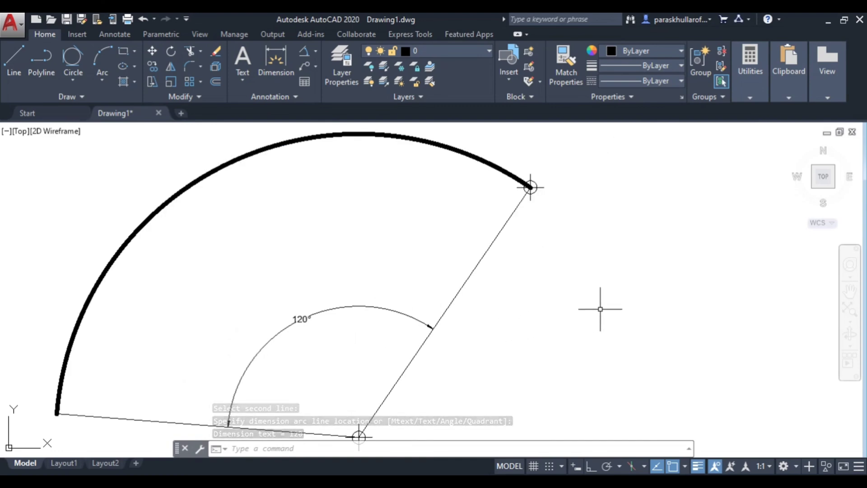
Step: Switch to the Paint notes to check the list of arc methods and return to AutoCAD
mouse_move(602, 307)
middle_down()
mouse_move(495, 312)
mouse_move(531, 333)
mouse_move(359, 324)
middle_up()
scroll(495, 313, down, 3)
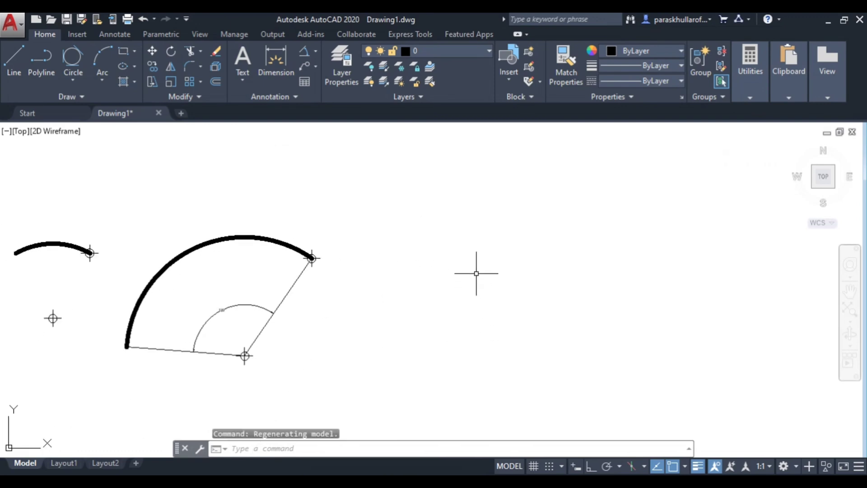
key(alt+Tab)
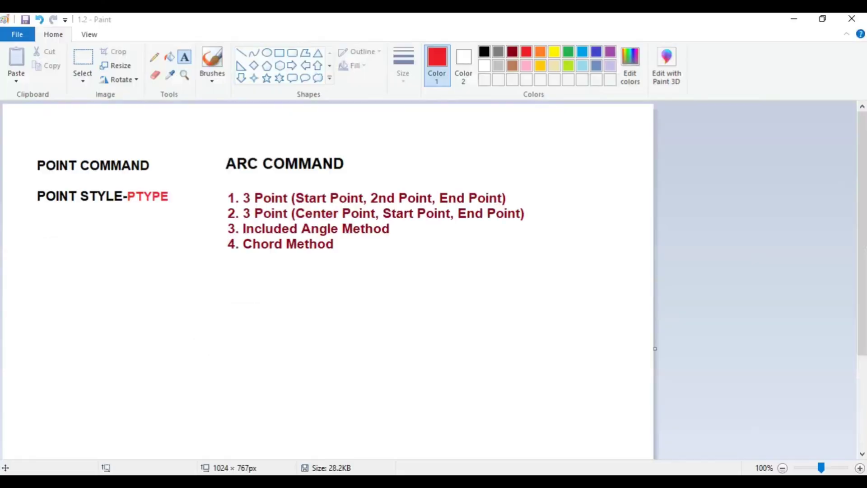
key(alt+Tab)
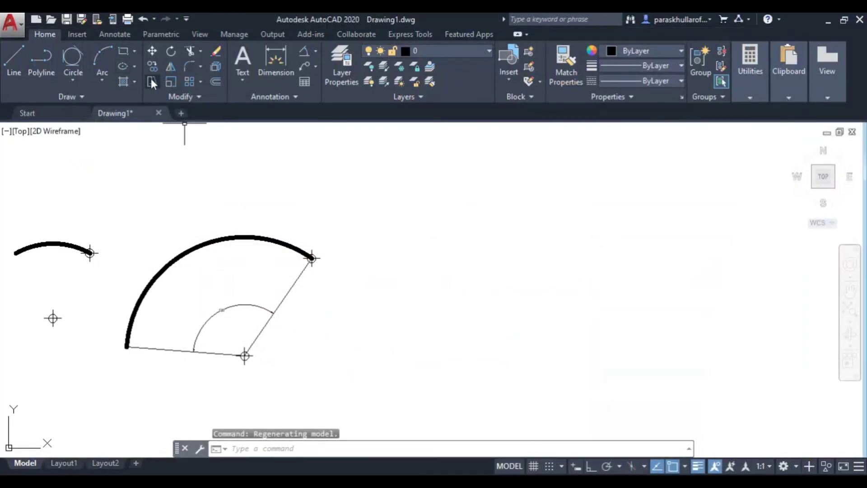
Step: Place two points in the empty area right of the dimensioned arc, one low and the other higher and slightly further right
click(100, 51)
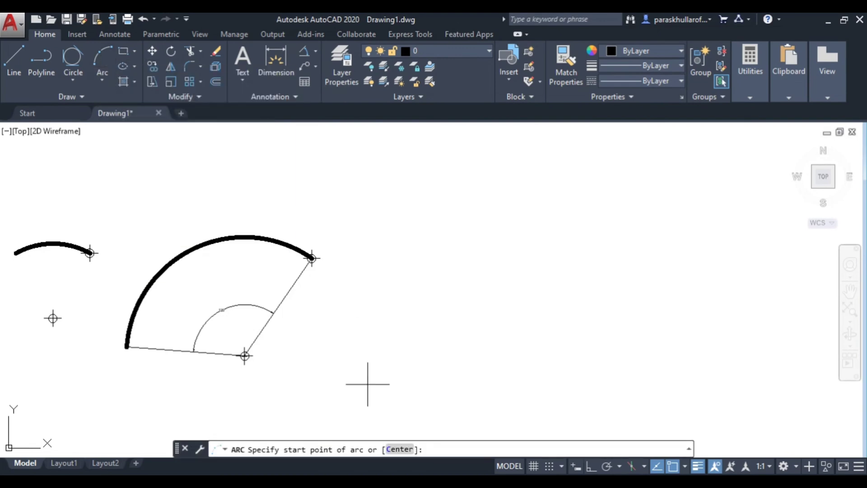
key(Escape)
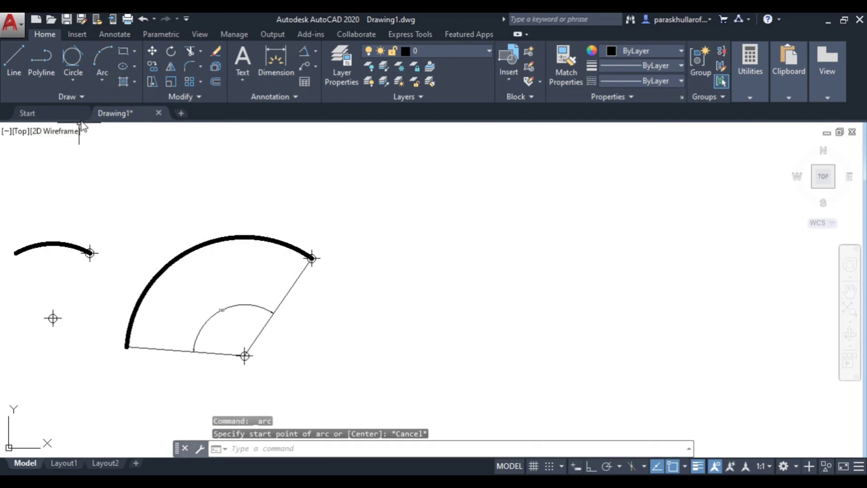
click(74, 97)
click(72, 112)
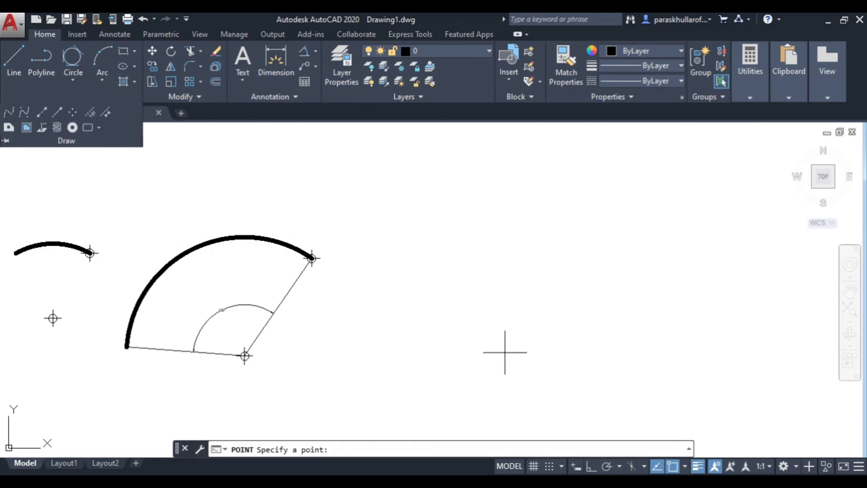
click(544, 384)
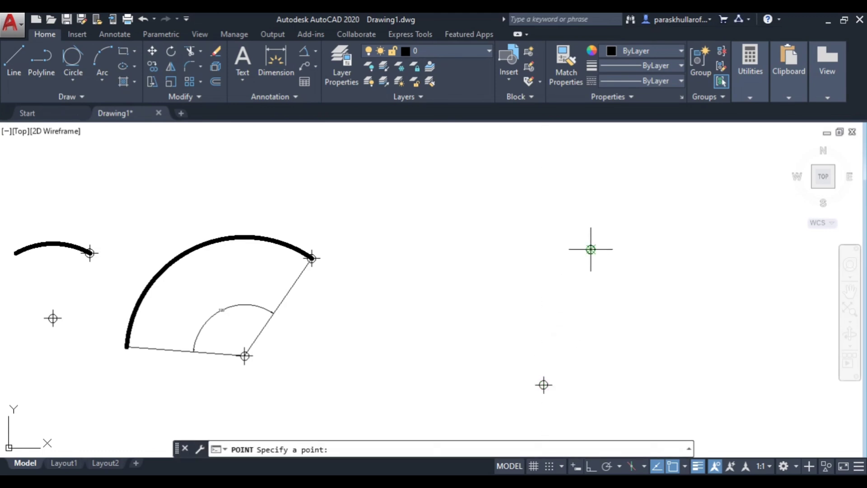
key(Escape)
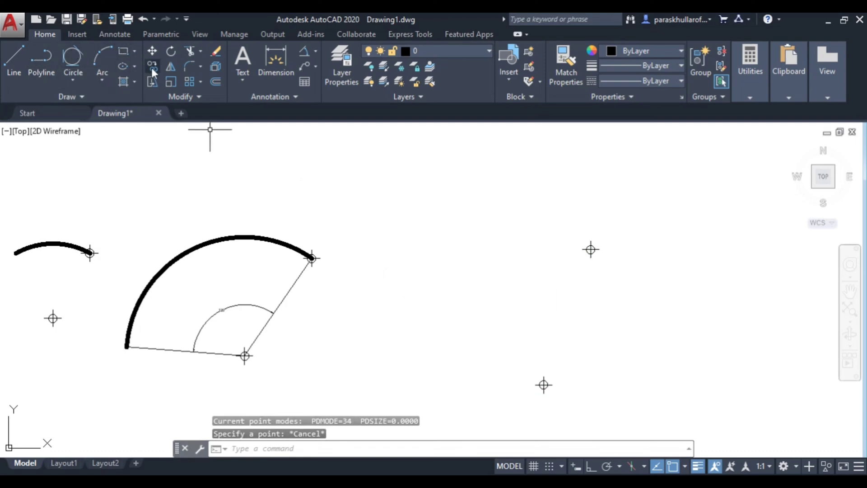
Step: Draw an arc centred on the lower new point, starting at the upper one, with a chord length of 30
click(105, 53)
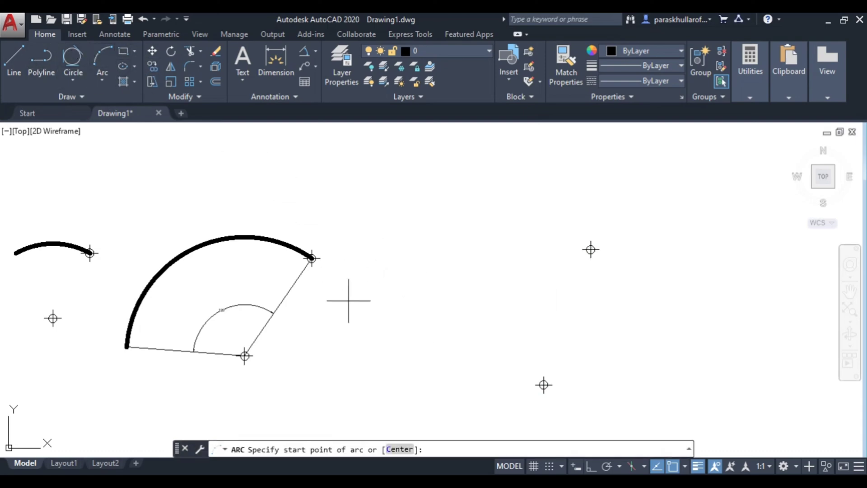
click(399, 449)
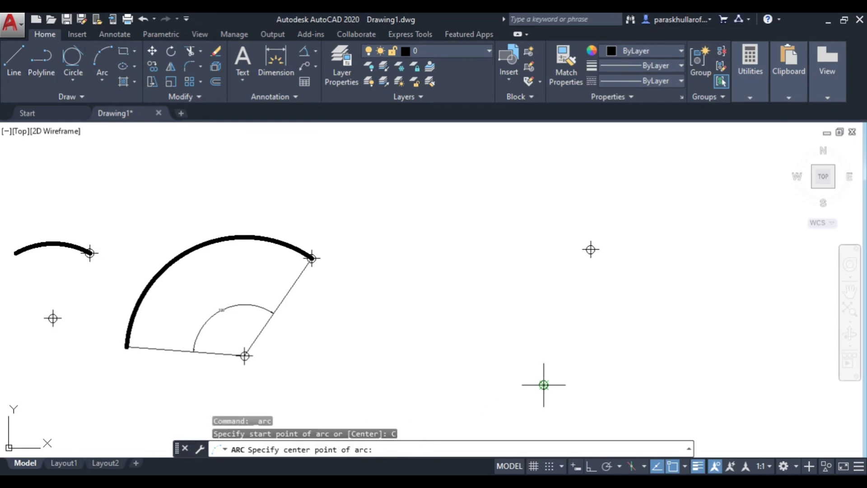
click(544, 385)
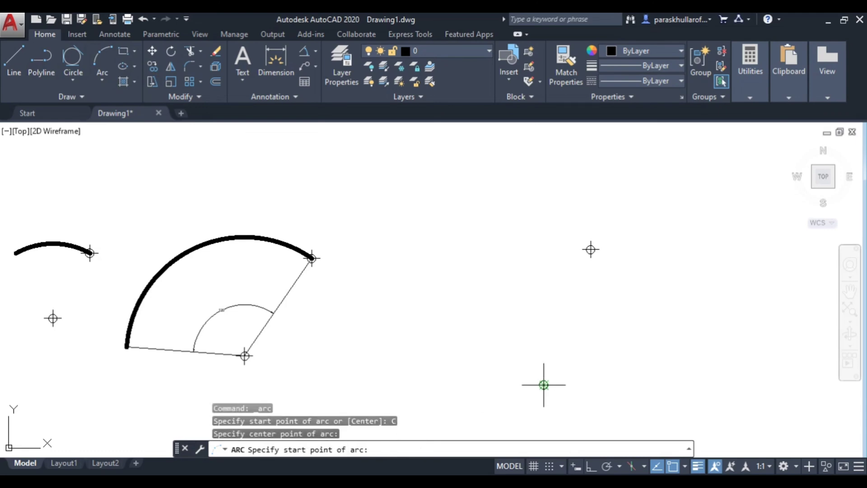
click(591, 249)
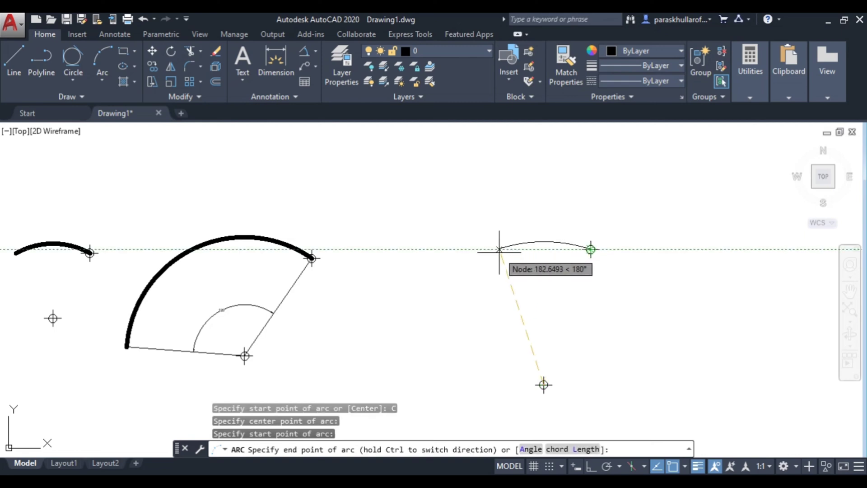
click(582, 449)
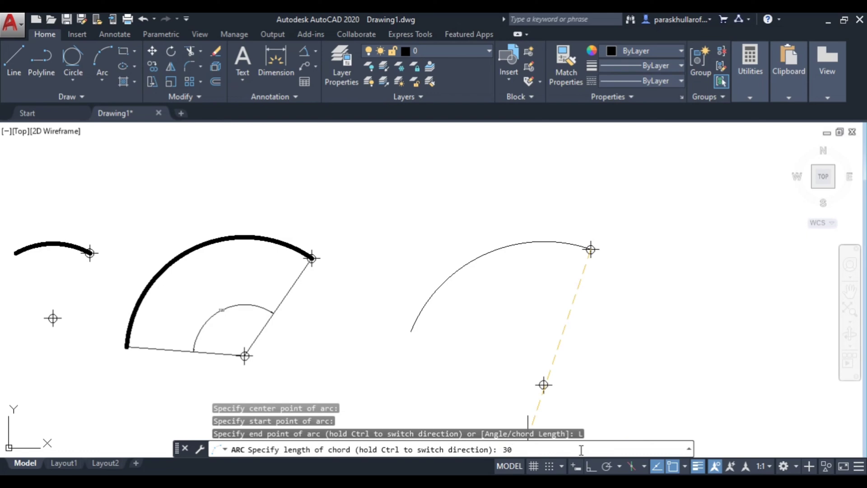
key(Return)
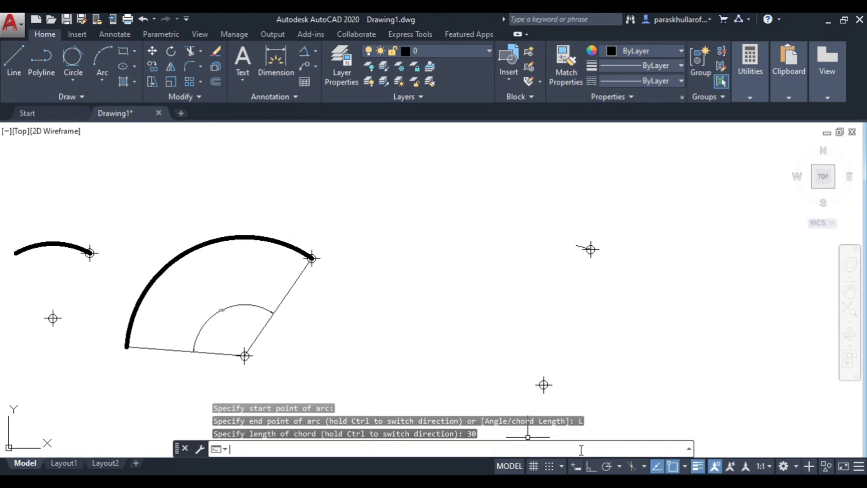
scroll(587, 248, up, 4)
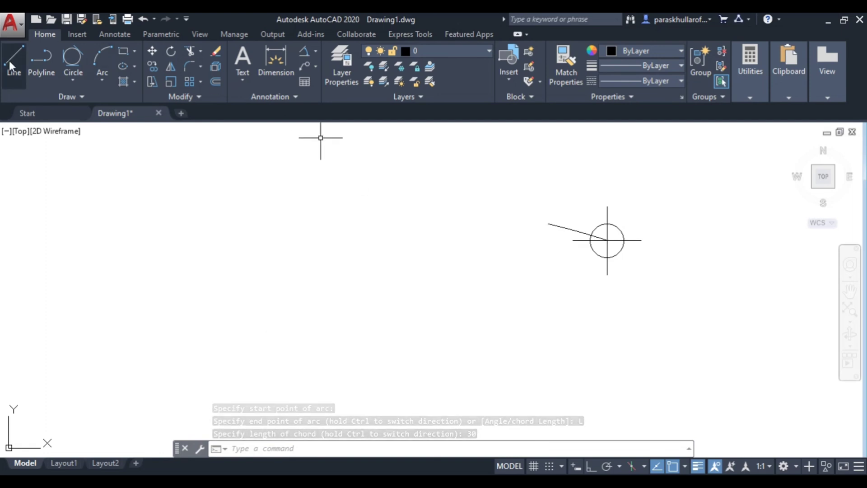
scroll(459, 204, up, 5)
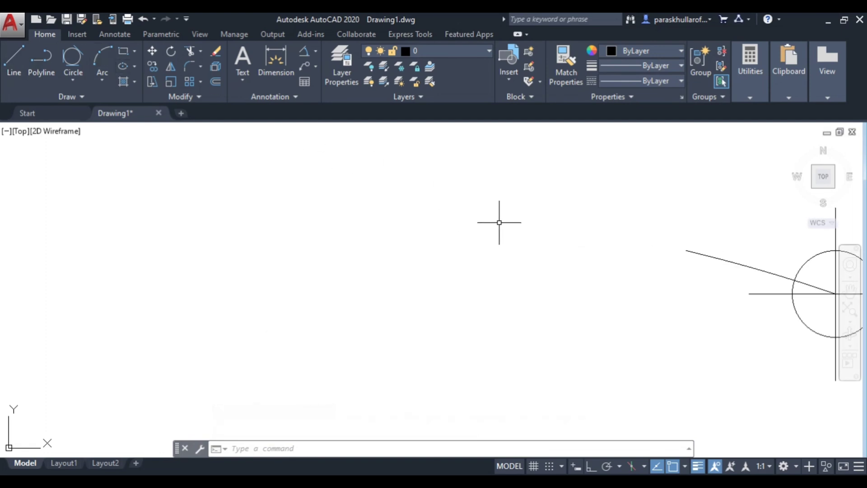
Step: Draw a line joining the two ends of the chord-length arc and finish the Line command
middle_drag(551, 265, 2, 195)
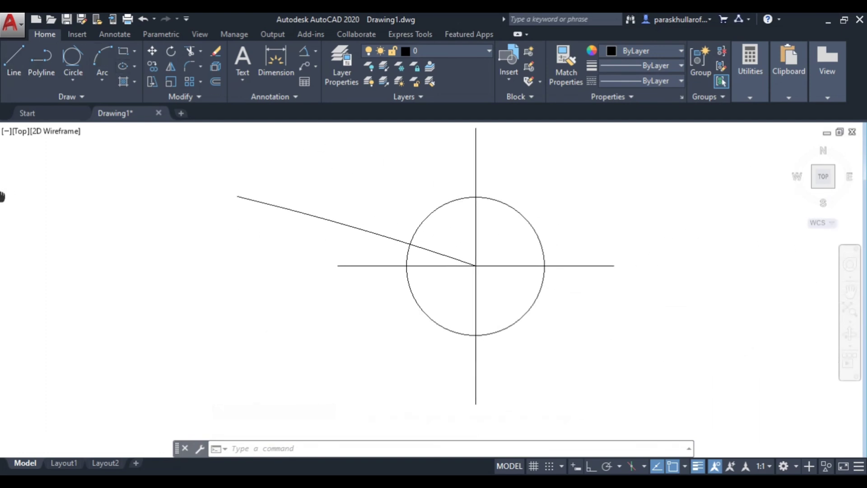
scroll(305, 249, up, 2)
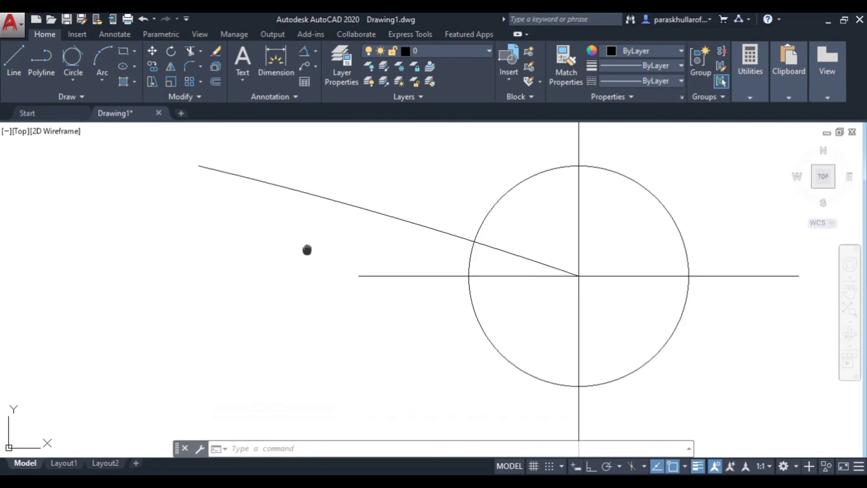
middle_drag(307, 250, 198, 256)
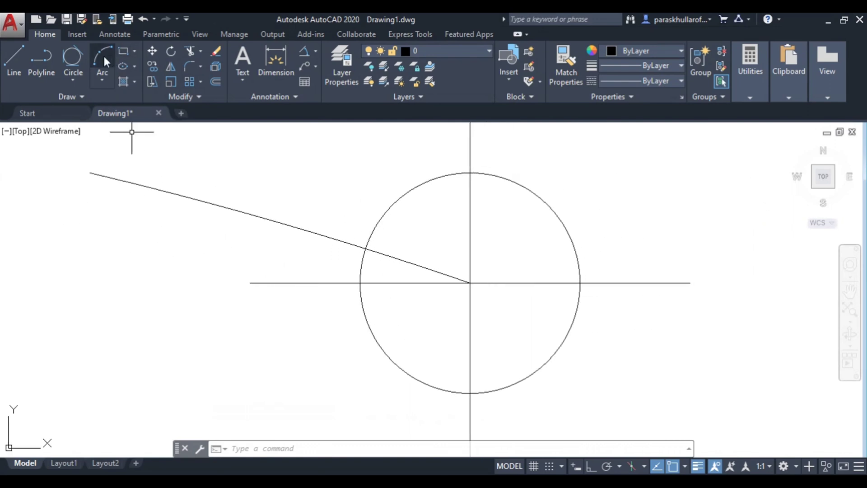
click(19, 55)
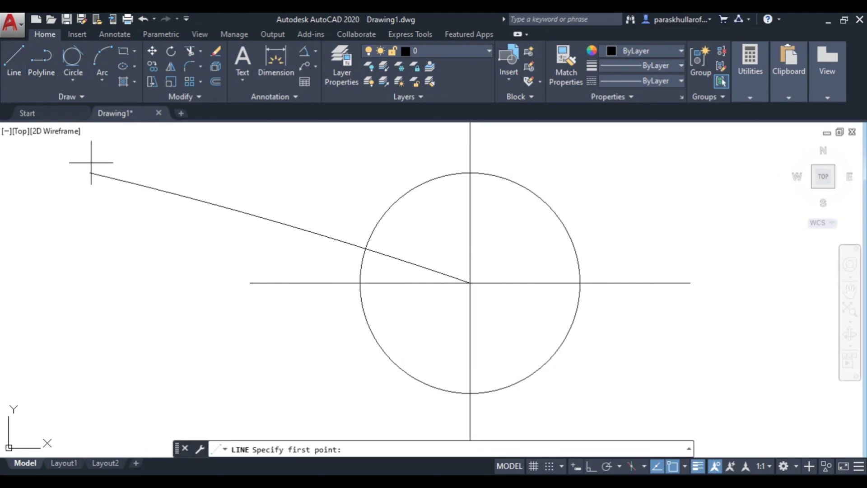
click(90, 173)
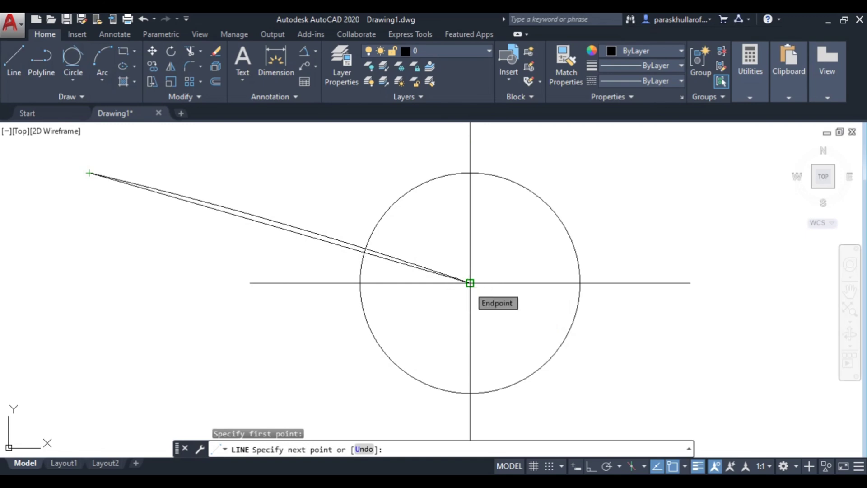
click(469, 283)
right_click(222, 260)
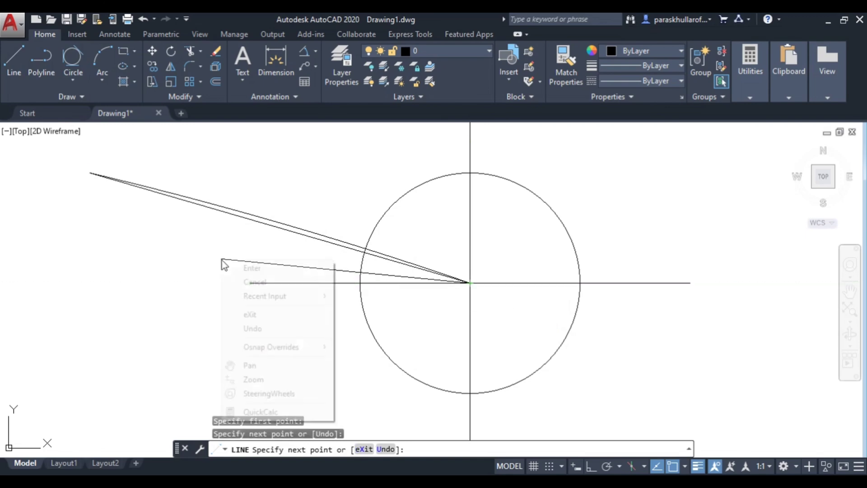
click(248, 269)
Step: Add an aligned dimension between the two ends of the chord line, placed just below it
scroll(276, 242, up, 4)
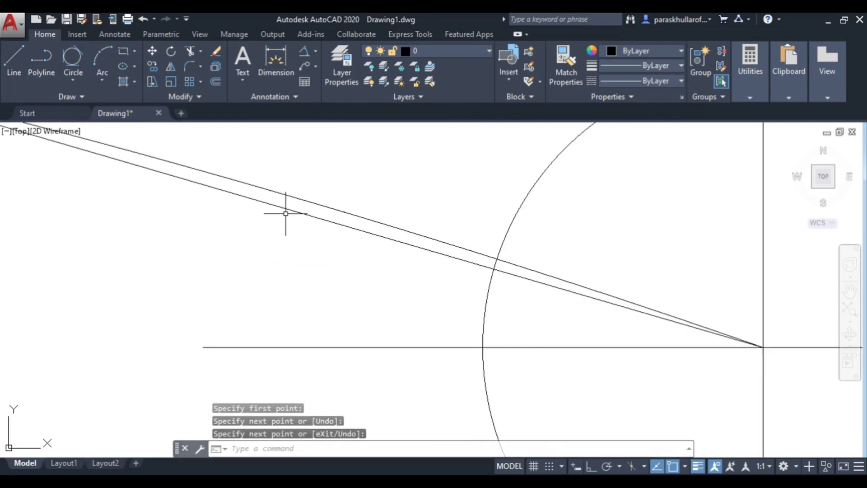
click(286, 208)
scroll(262, 258, down, 4)
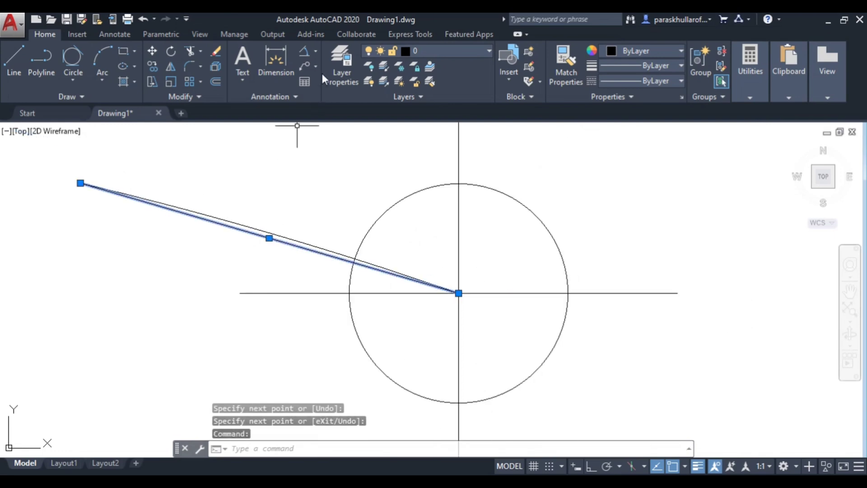
click(316, 51)
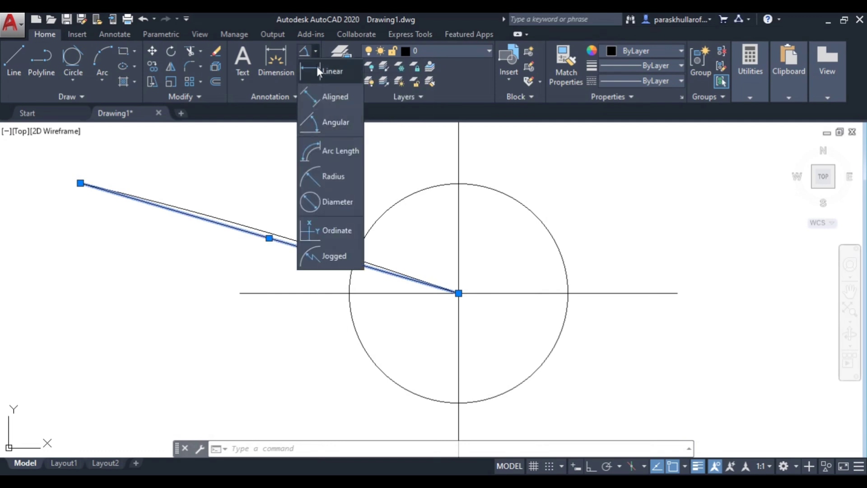
click(316, 69)
click(316, 52)
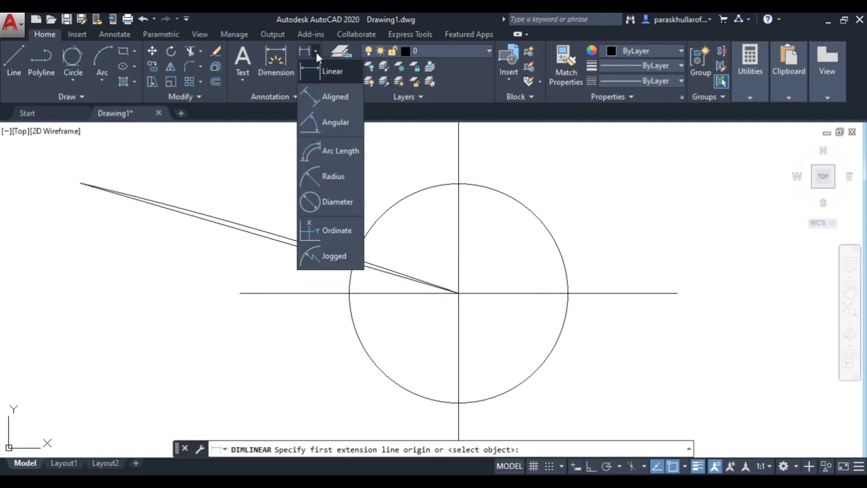
click(321, 97)
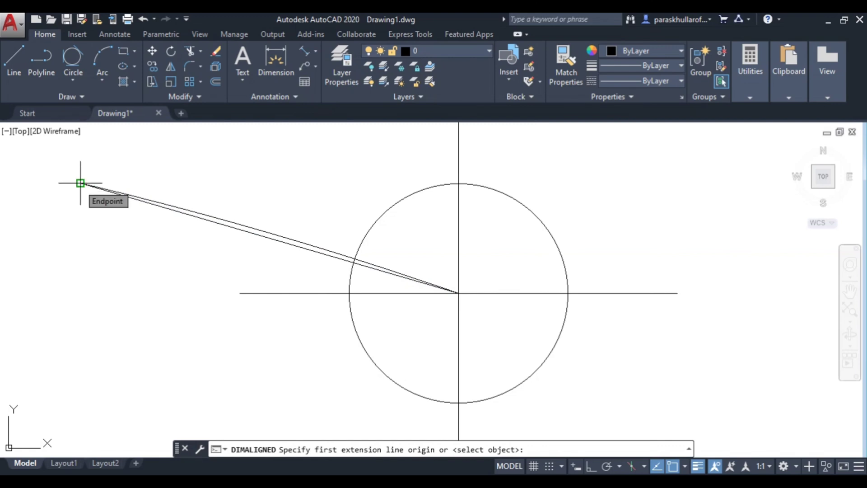
click(81, 183)
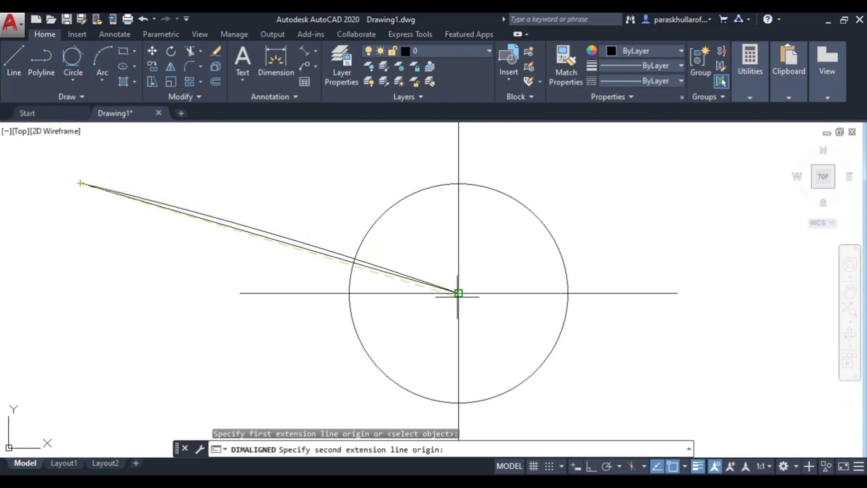
click(458, 293)
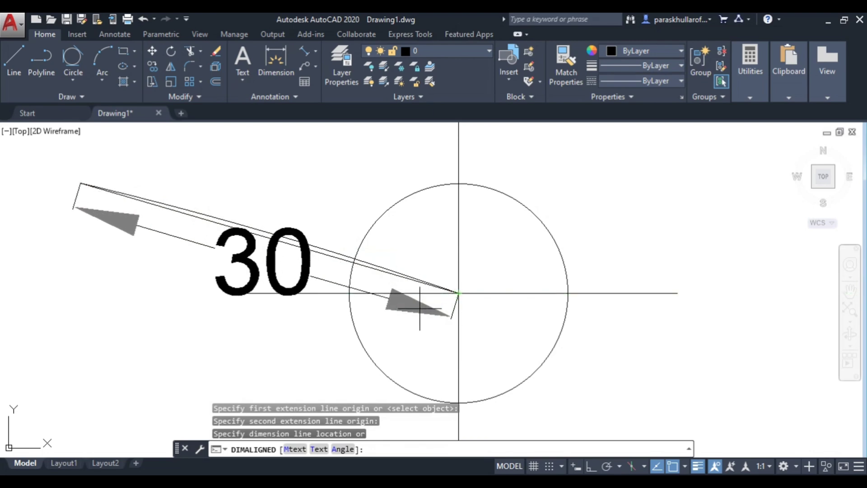
click(393, 324)
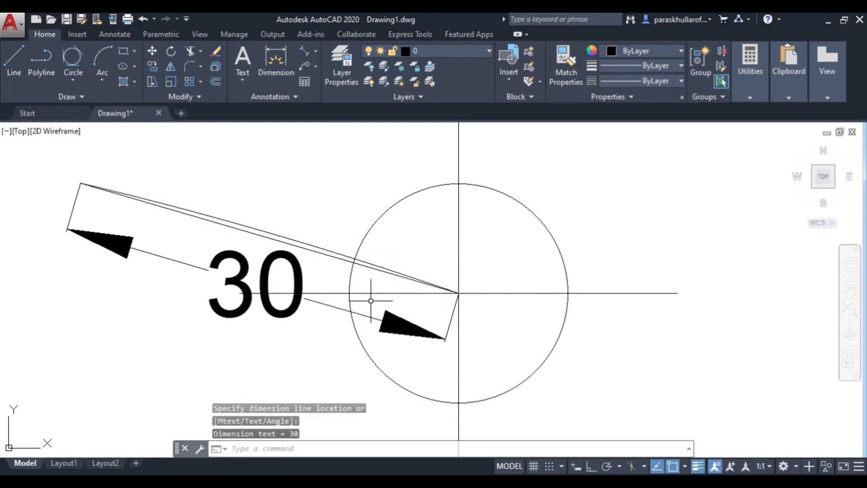
Step: Delete the small arc together with its chord line and aligned dimension, keeping the point at its start
scroll(371, 300, down, 2)
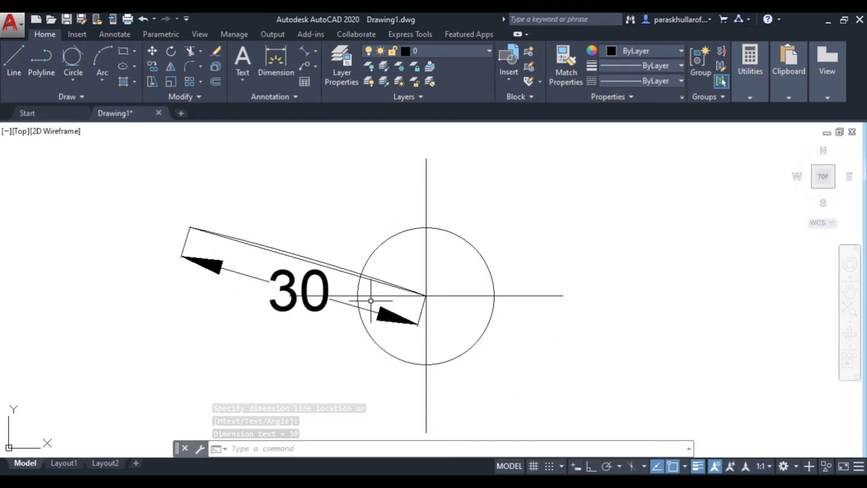
scroll(406, 296, down, 3)
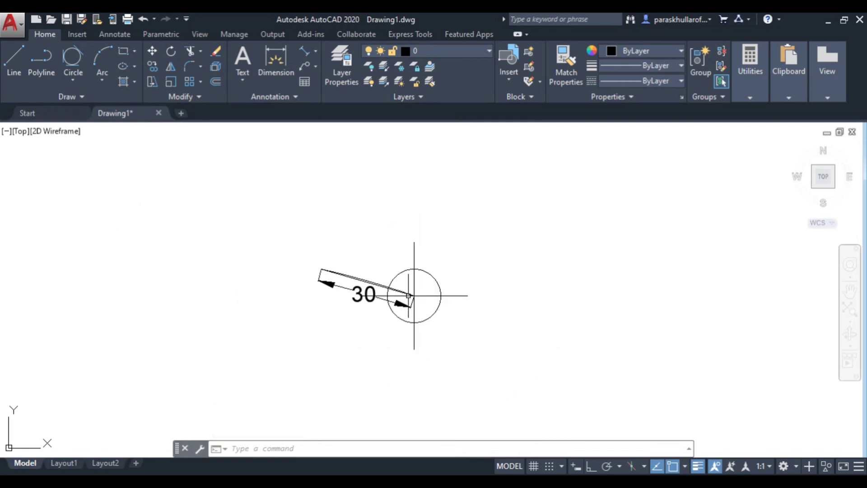
scroll(408, 295, down, 4)
scroll(346, 322, down, 2)
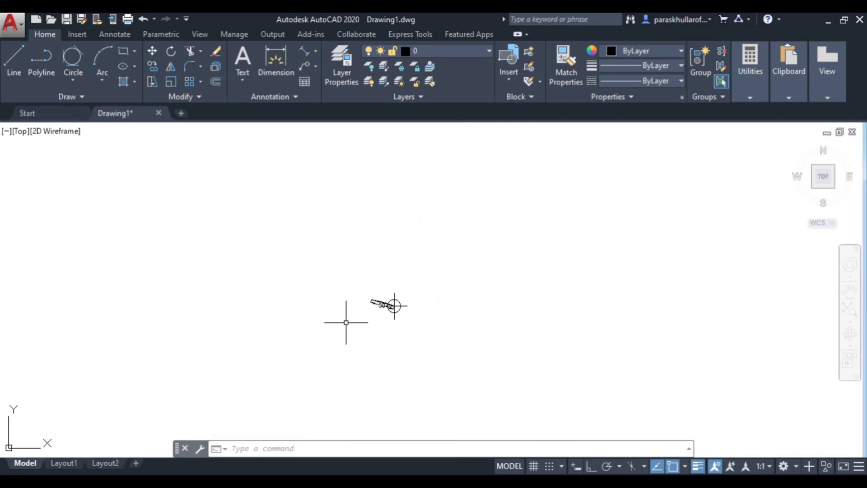
scroll(346, 322, down, 1)
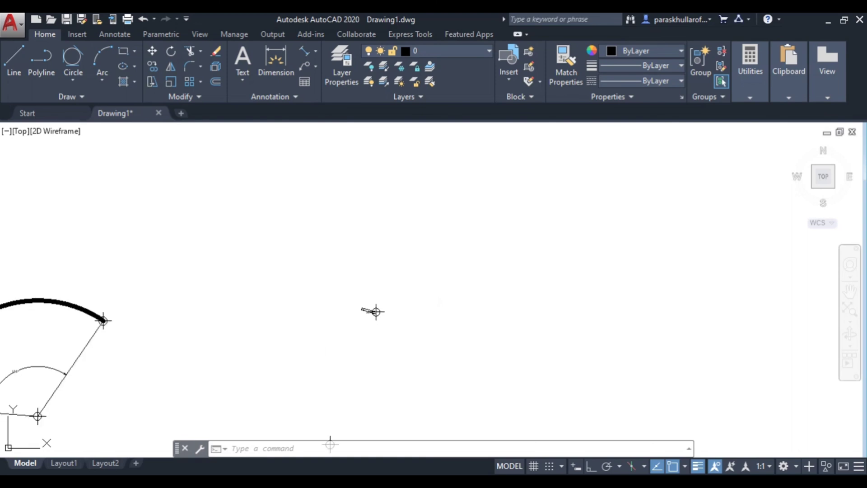
middle_drag(335, 325, 484, 291)
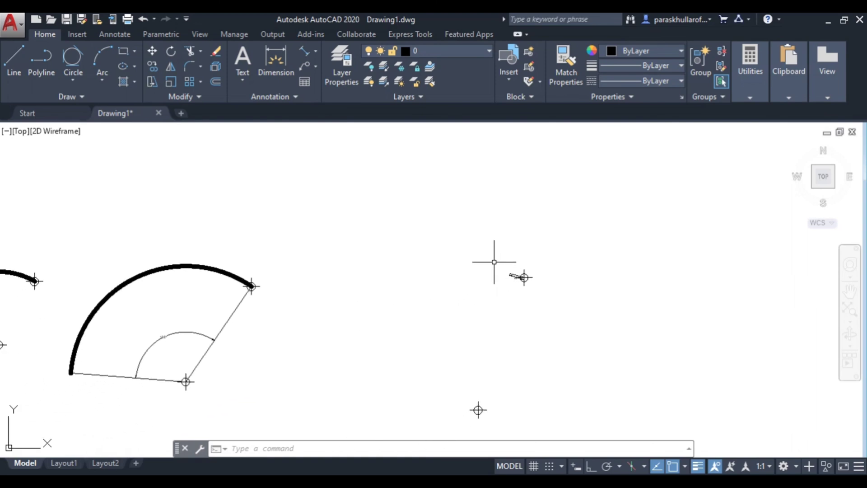
scroll(498, 282, up, 4)
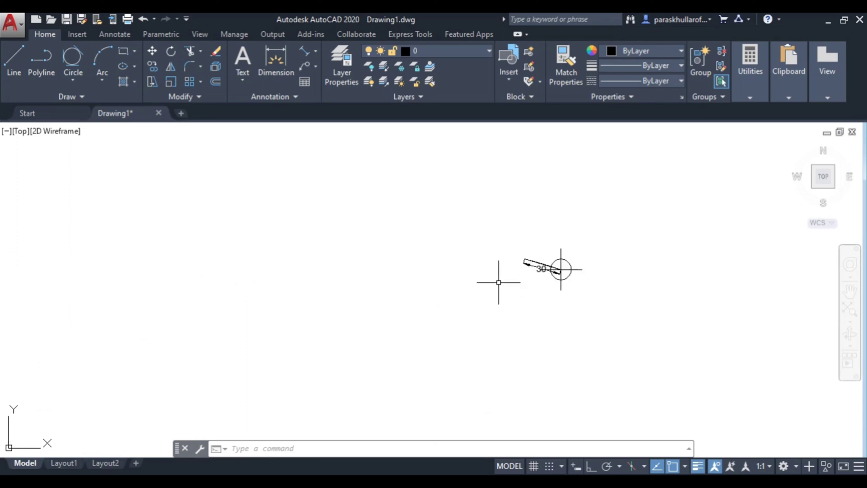
scroll(498, 282, up, 3)
click(507, 216)
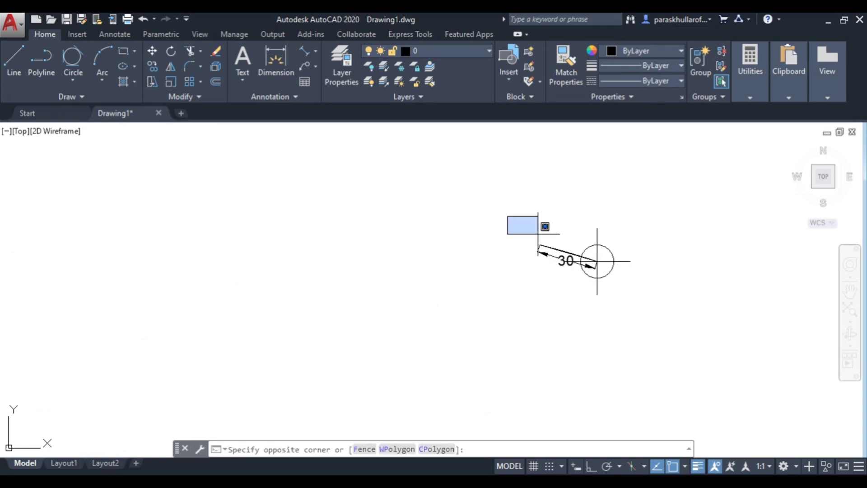
click(599, 298)
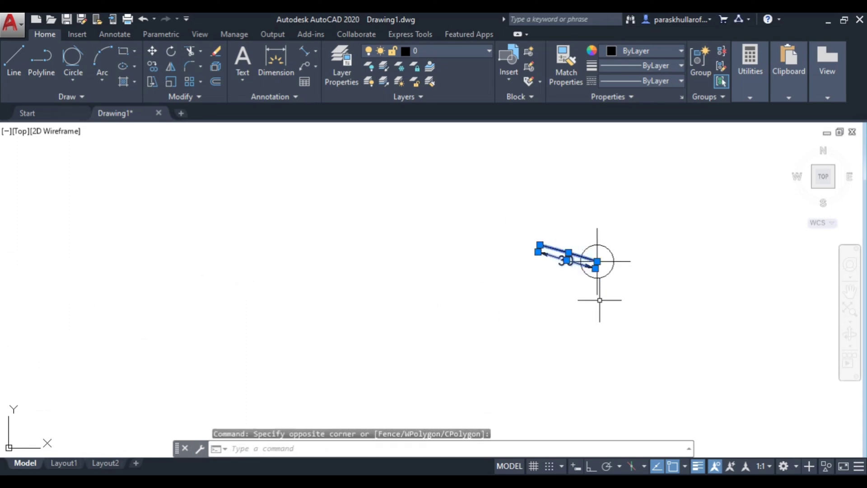
key(Delete)
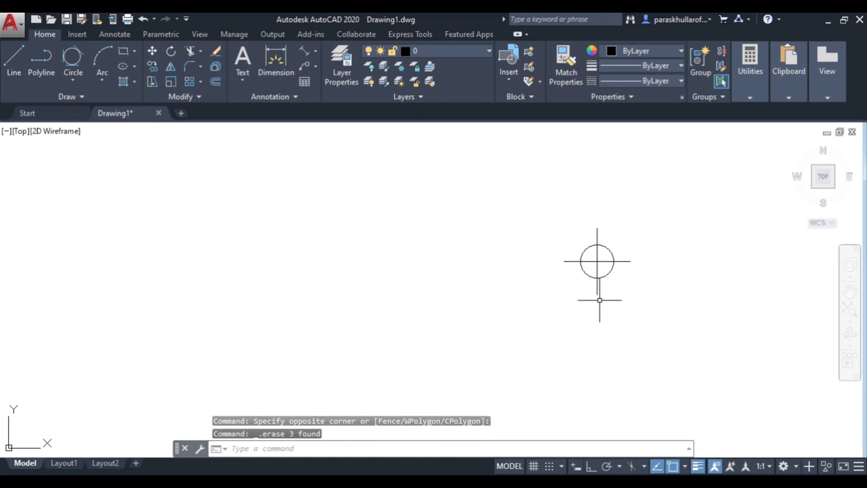
Step: Draw an arc centred on the lower free point, starting at the upper one, with a chord length of 100
scroll(599, 299, down, 3)
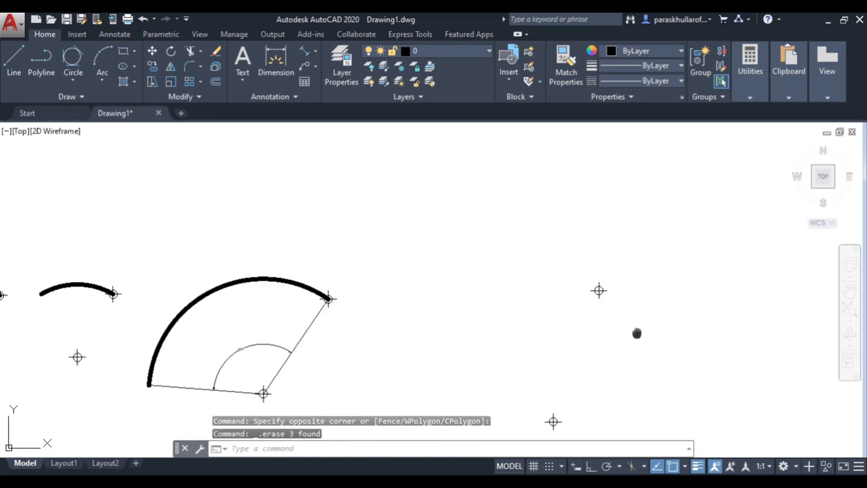
middle_drag(637, 331, 496, 289)
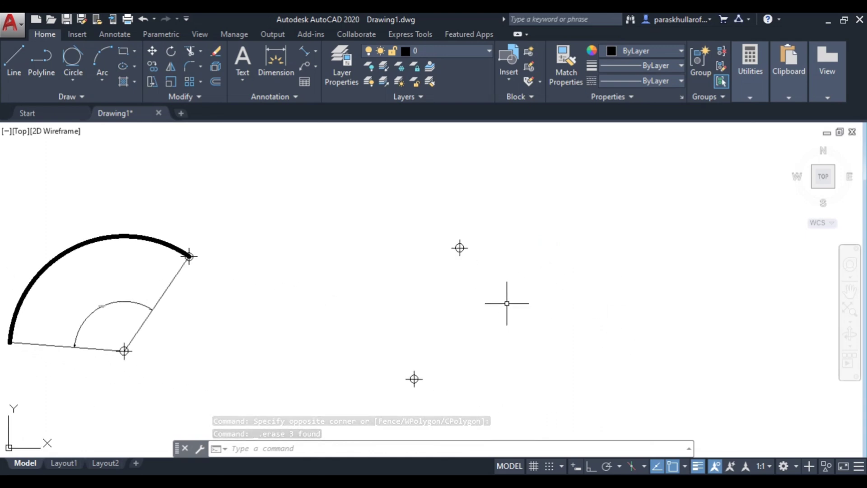
click(100, 54)
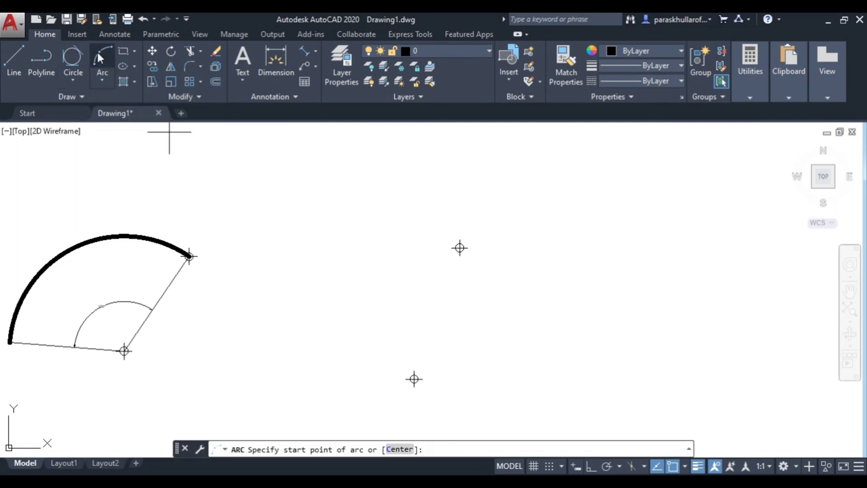
click(398, 450)
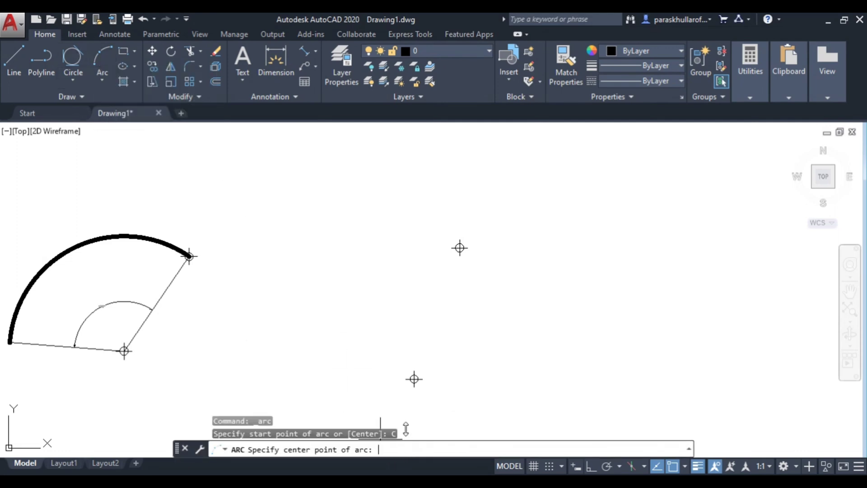
click(414, 379)
click(460, 248)
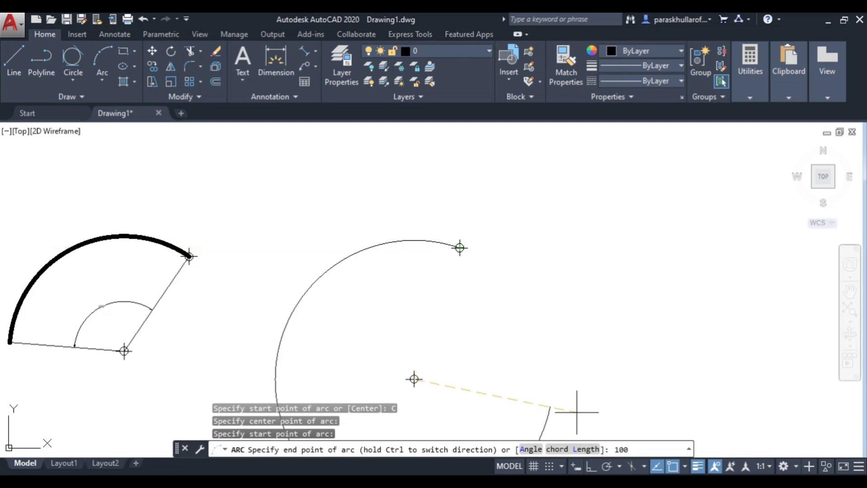
click(566, 448)
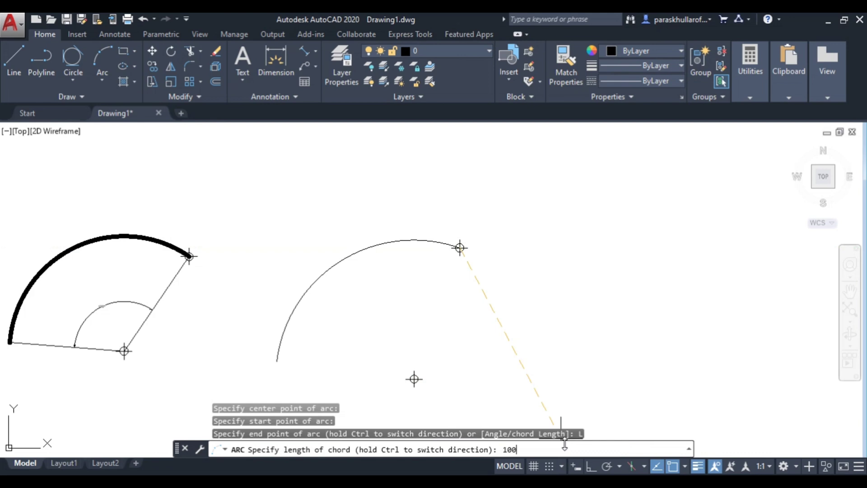
key(Return)
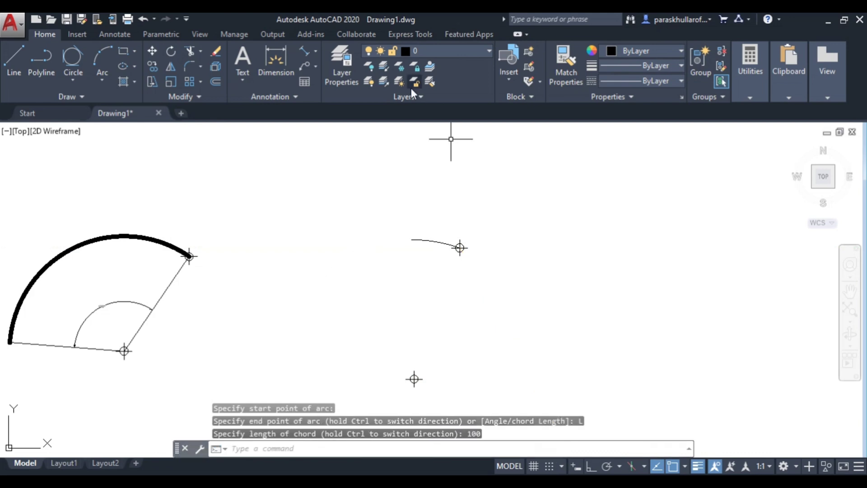
Step: Draw a chord line from the free end of the new arc to its start at the upper point
click(14, 62)
scroll(362, 199, up, 4)
middle_drag(568, 316, 418, 278)
scroll(402, 275, up, 4)
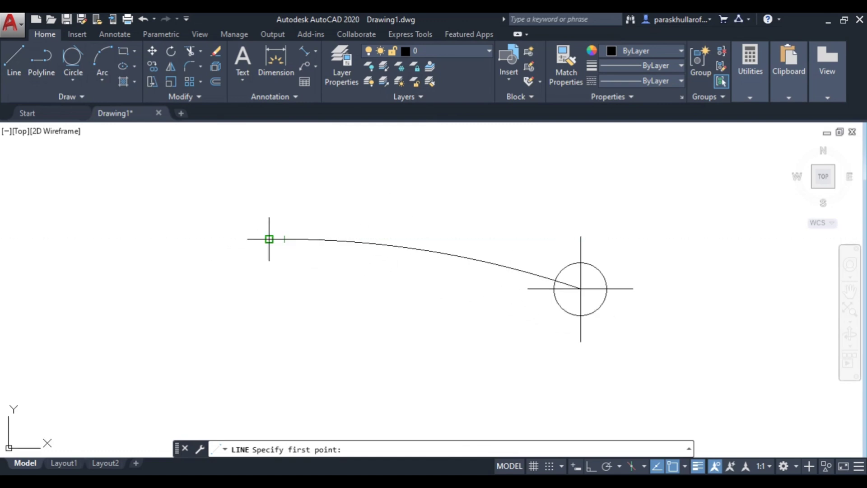
click(269, 239)
click(580, 289)
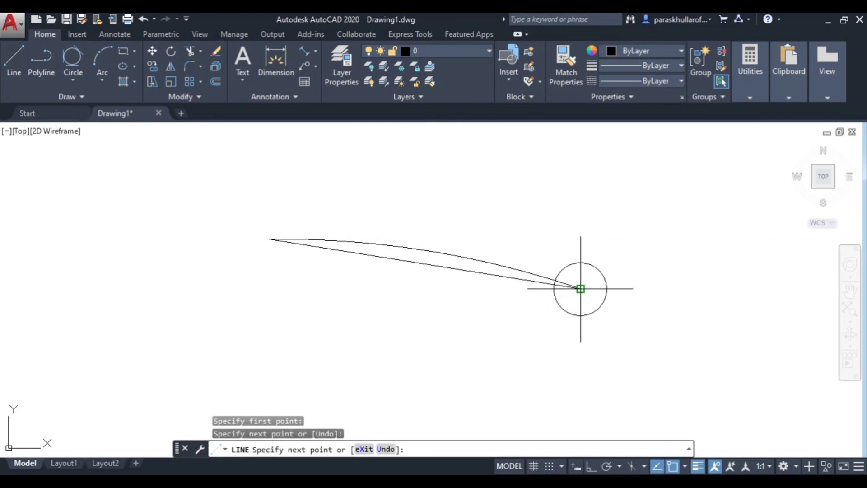
right_click(486, 201)
click(513, 210)
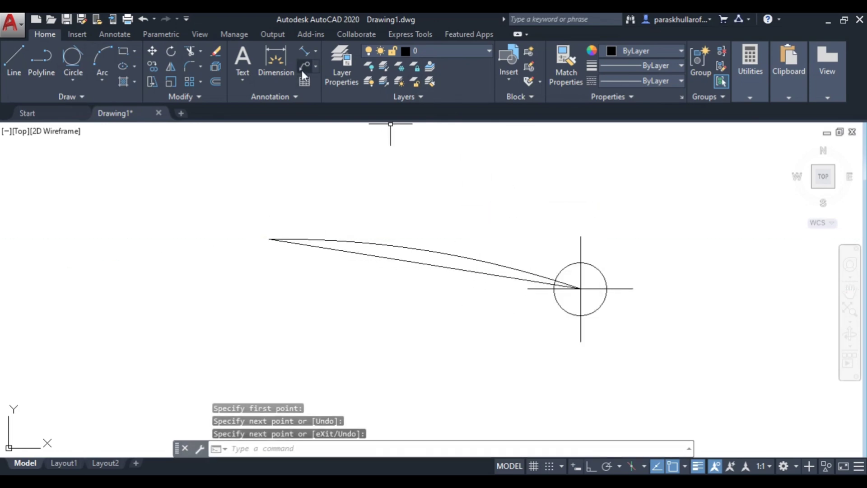
Step: Add an aligned dimension from the arc's free end to its start at the point, placed directly on the chord line
click(305, 52)
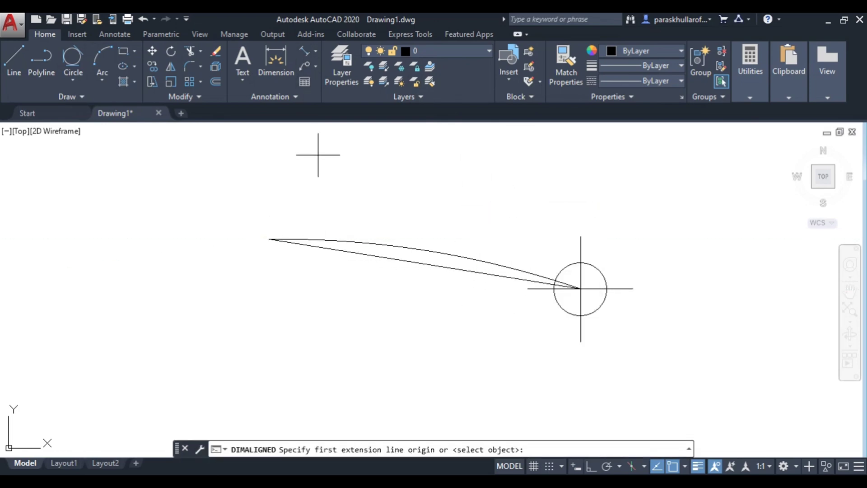
click(270, 239)
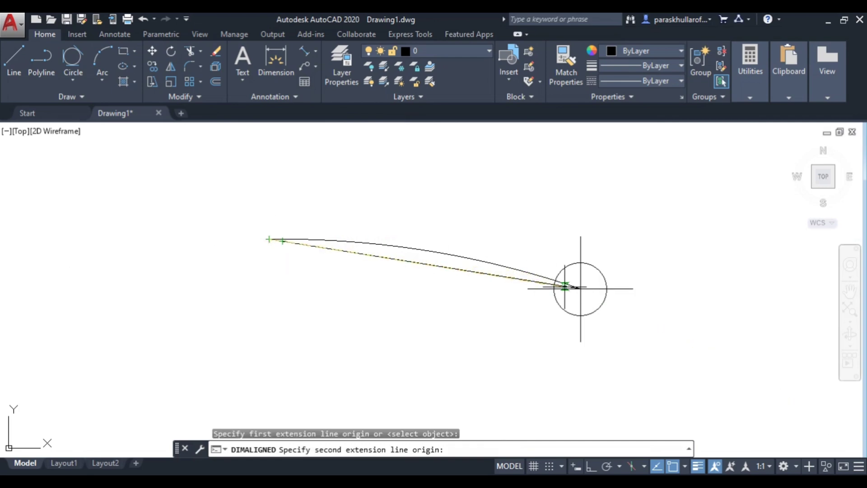
click(580, 288)
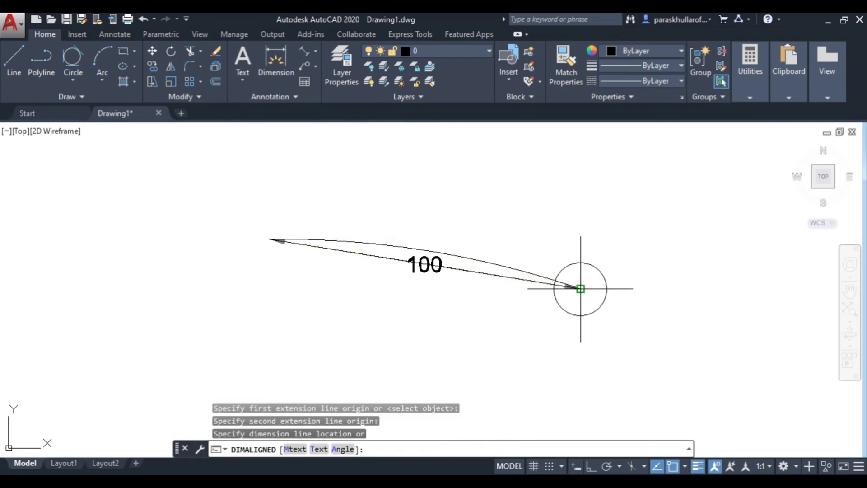
click(564, 286)
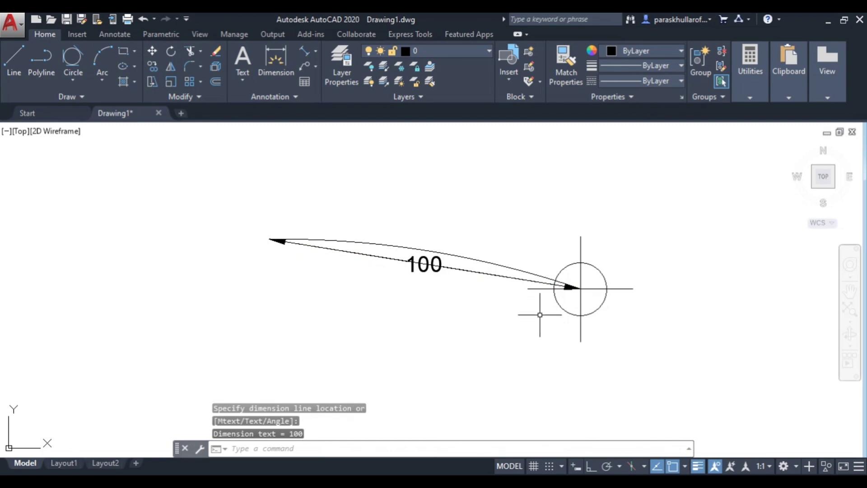
Step: Move the aligned dimension's line and text slightly below the chord line and clear the selection
click(430, 259)
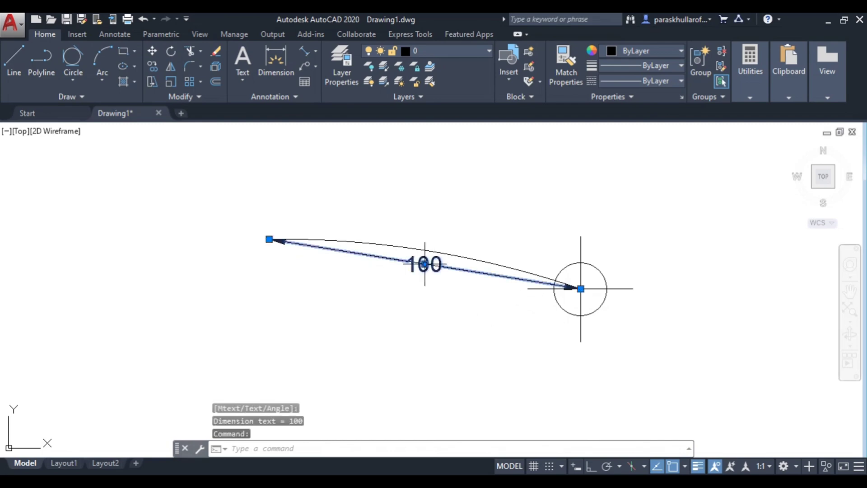
click(424, 264)
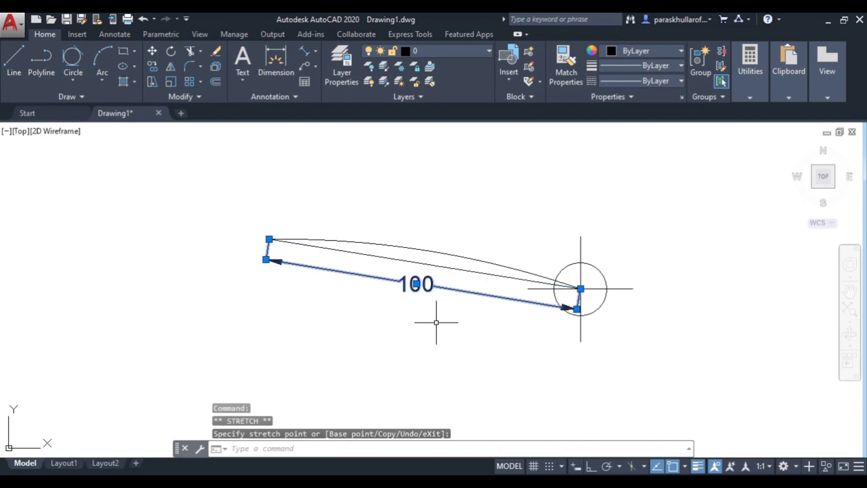
key(Escape)
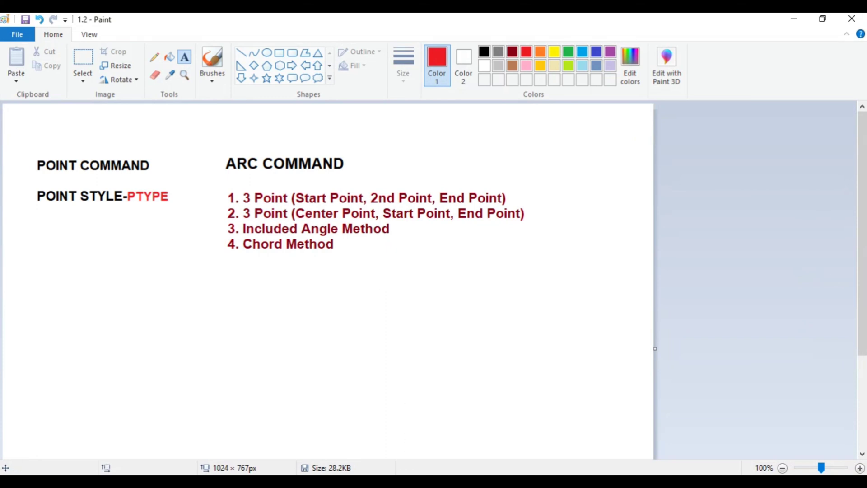
Step: Switch from the Paint notes back to the AutoCAD drawing Drawing1.dwg
mouse_move(389, 481)
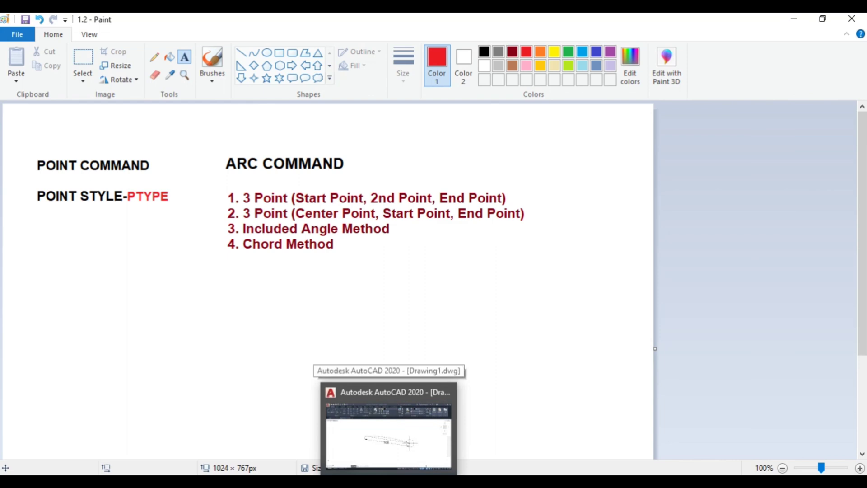